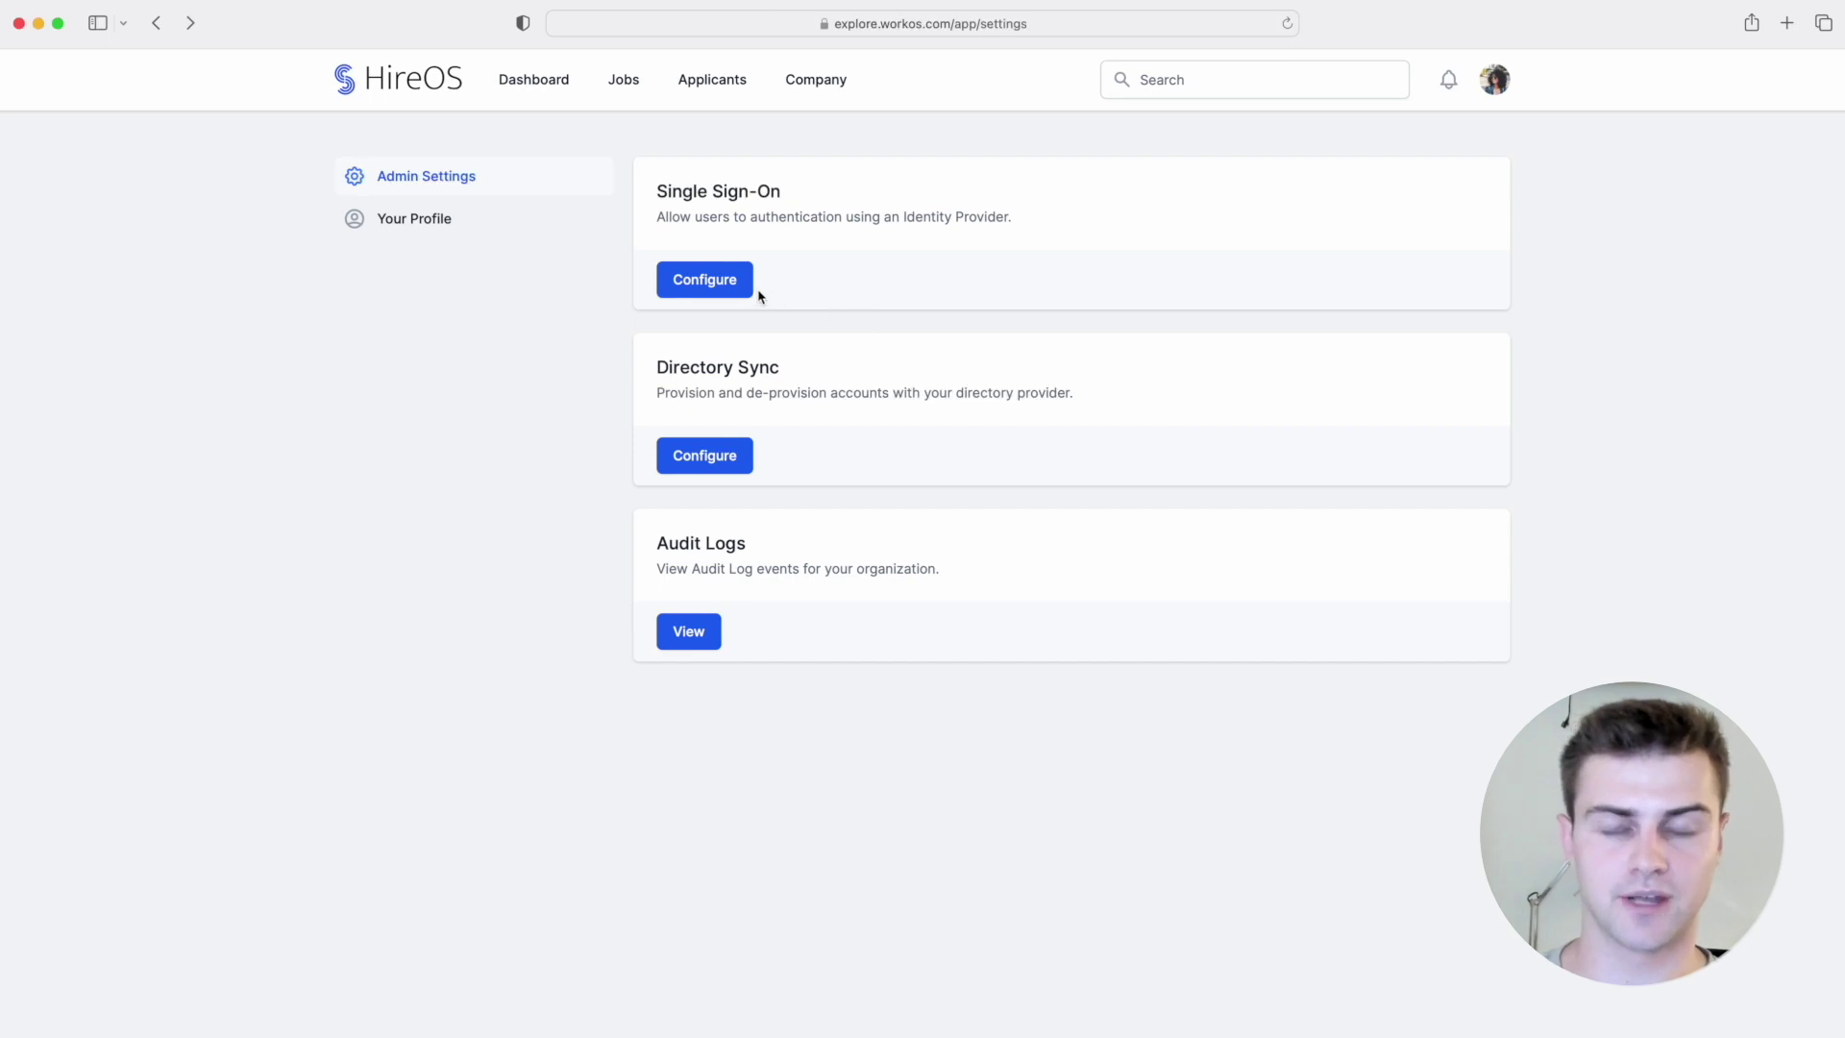
Step: Choose Okta as HireOS's SSO provider and advance past Create SAML Integration to Step 2
{"action": "left_click", "coordinate": [704, 280]}
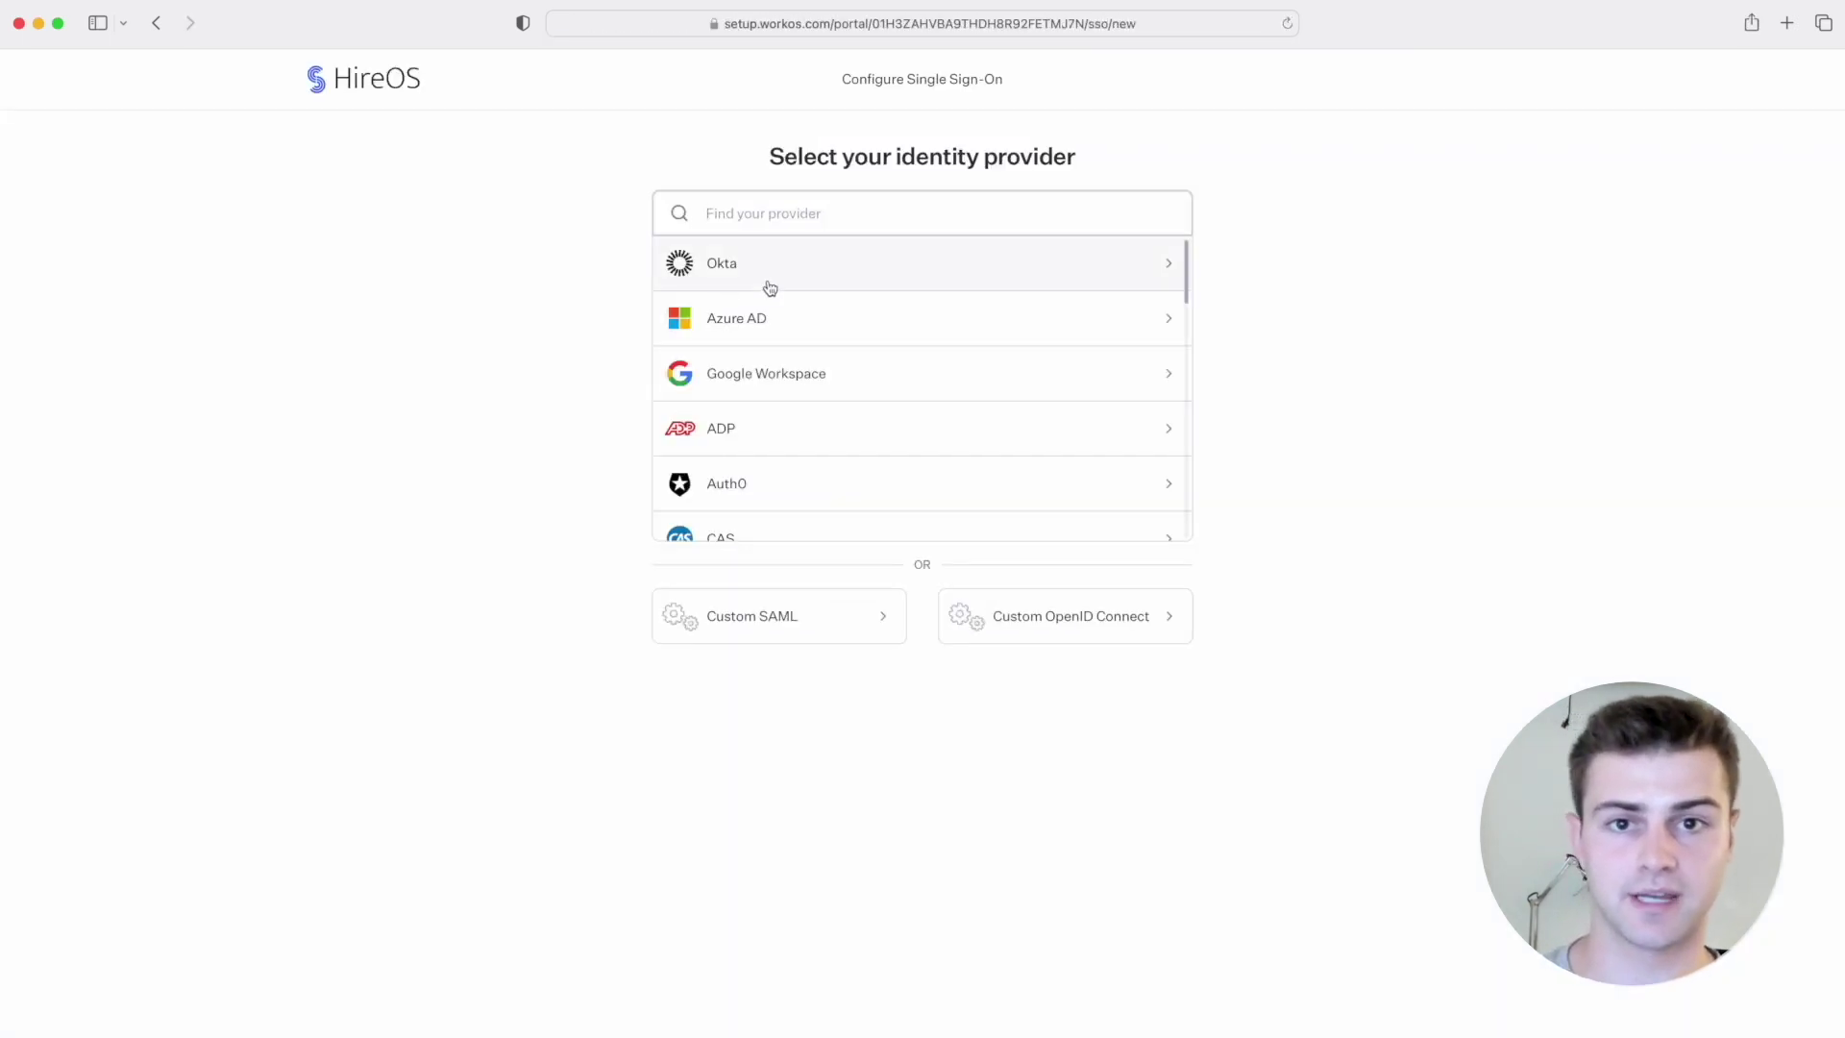
{"action": "left_click", "coordinate": [913, 274]}
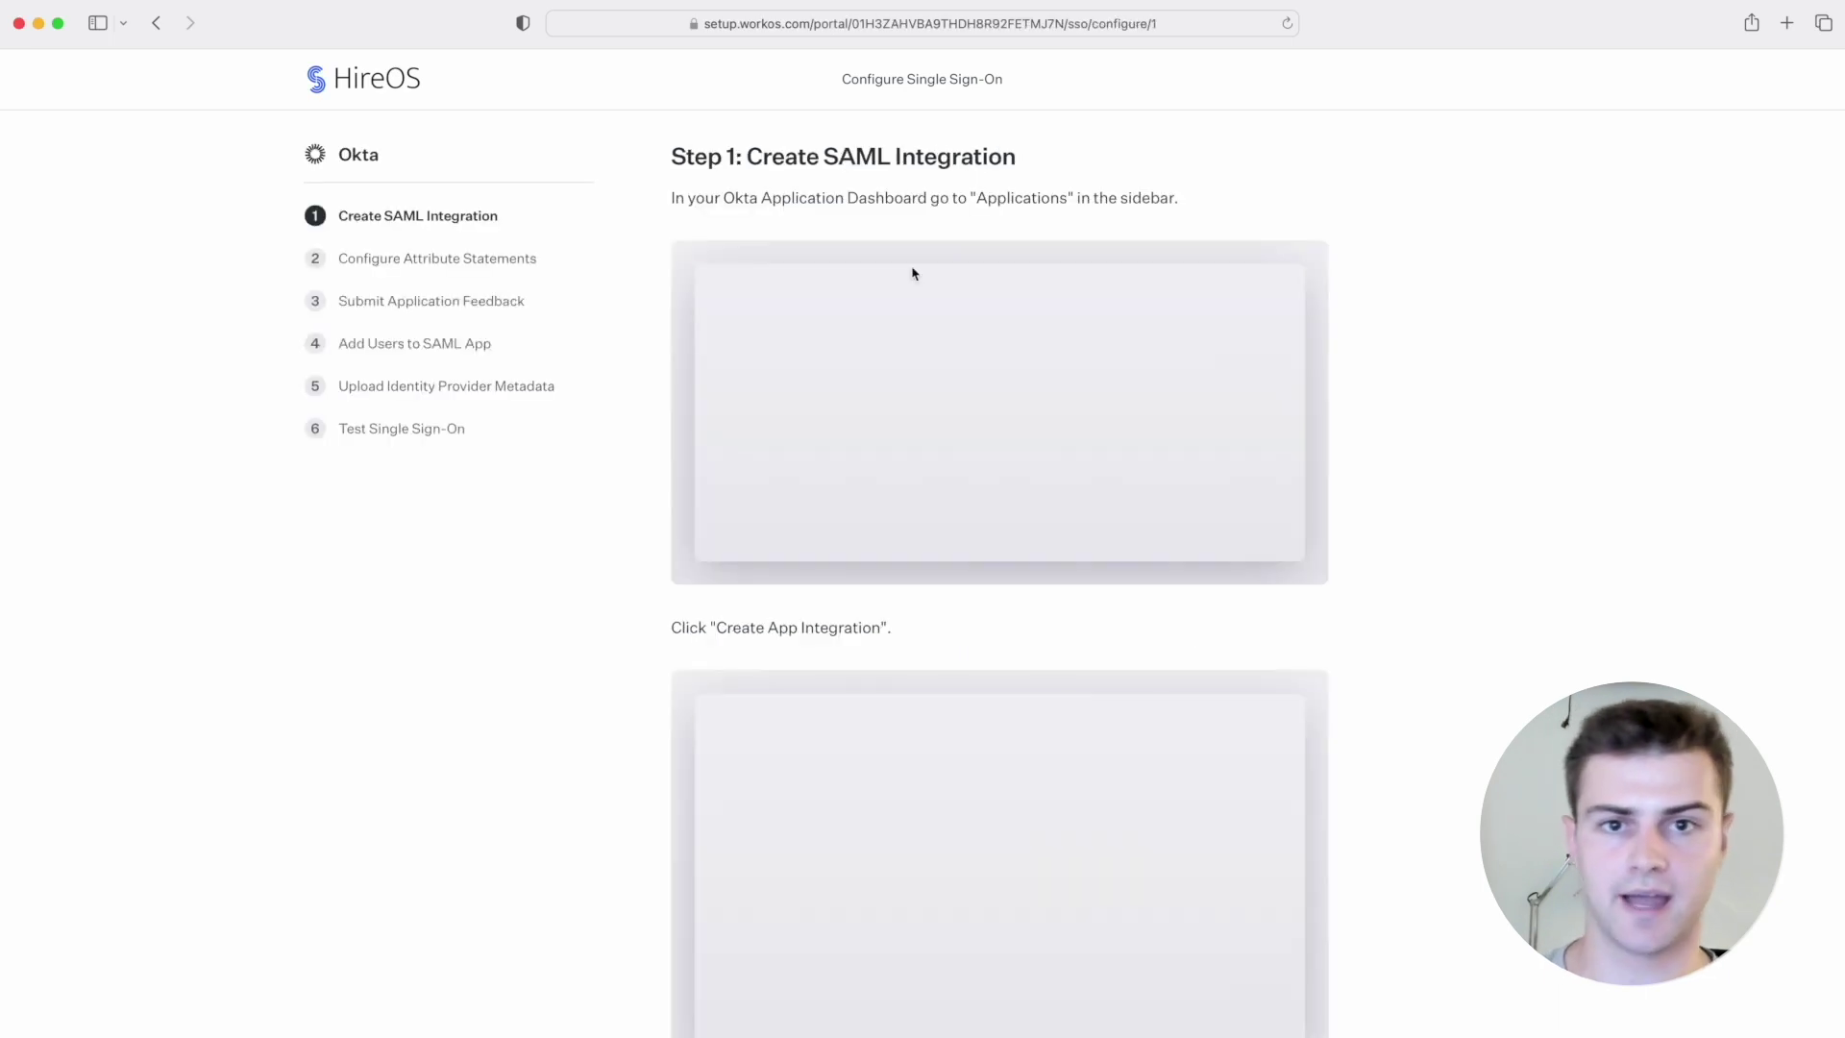
{"action": "scroll", "coordinate": [1413, 426], "scroll_direction": "down", "scroll_amount": 3}
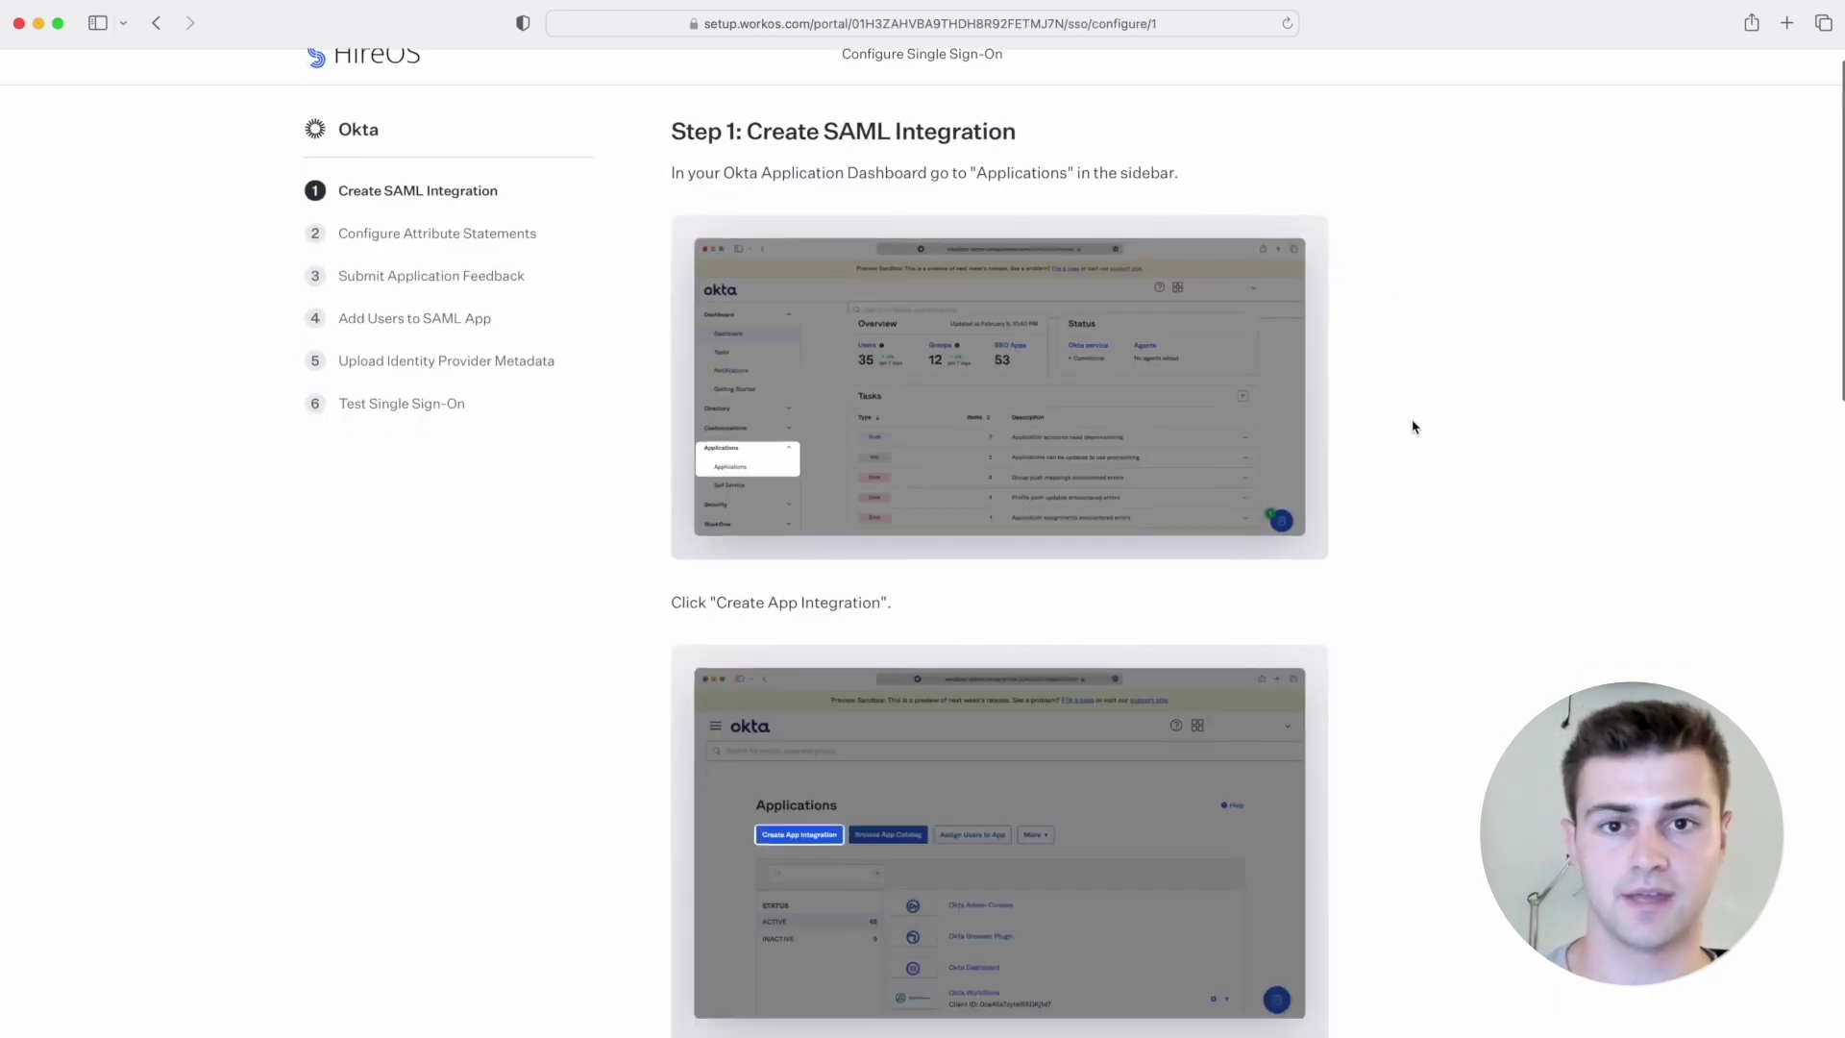
{"action": "scroll", "coordinate": [1413, 425], "scroll_direction": "down", "scroll_amount": 6}
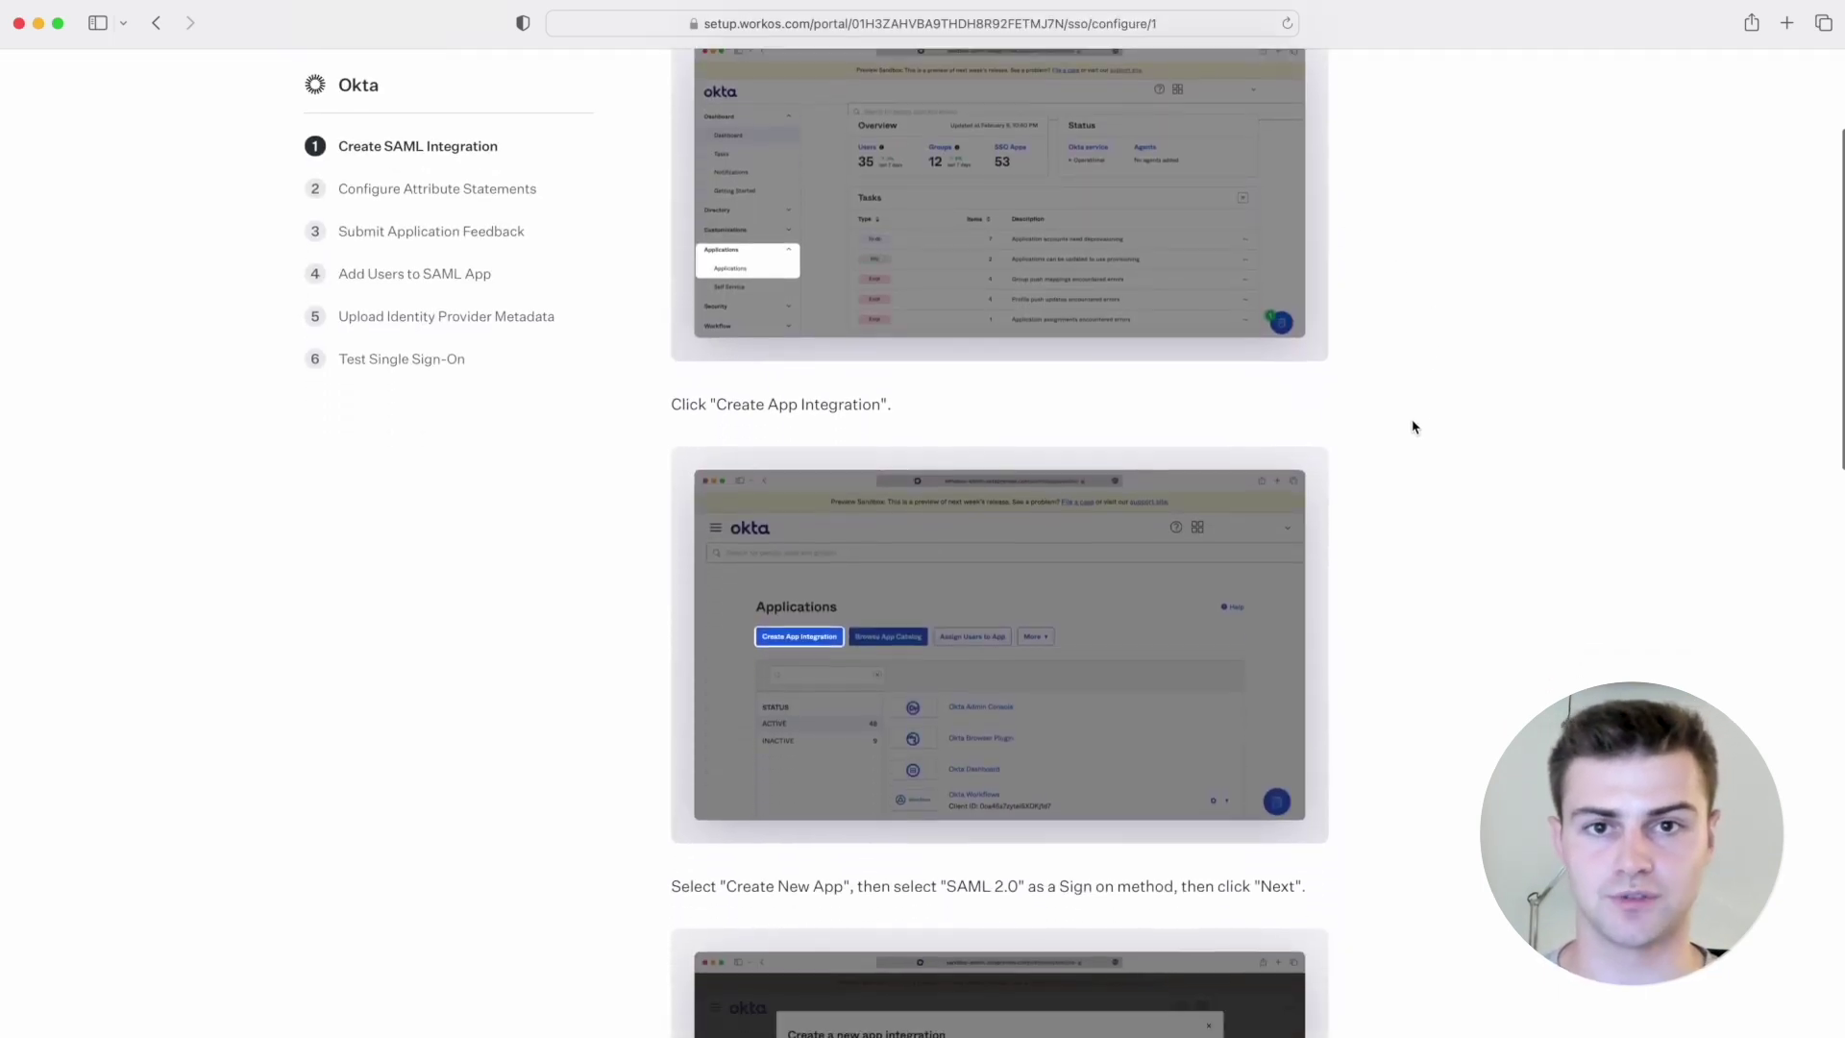
{"action": "scroll", "coordinate": [1413, 426], "scroll_direction": "down", "scroll_amount": 10}
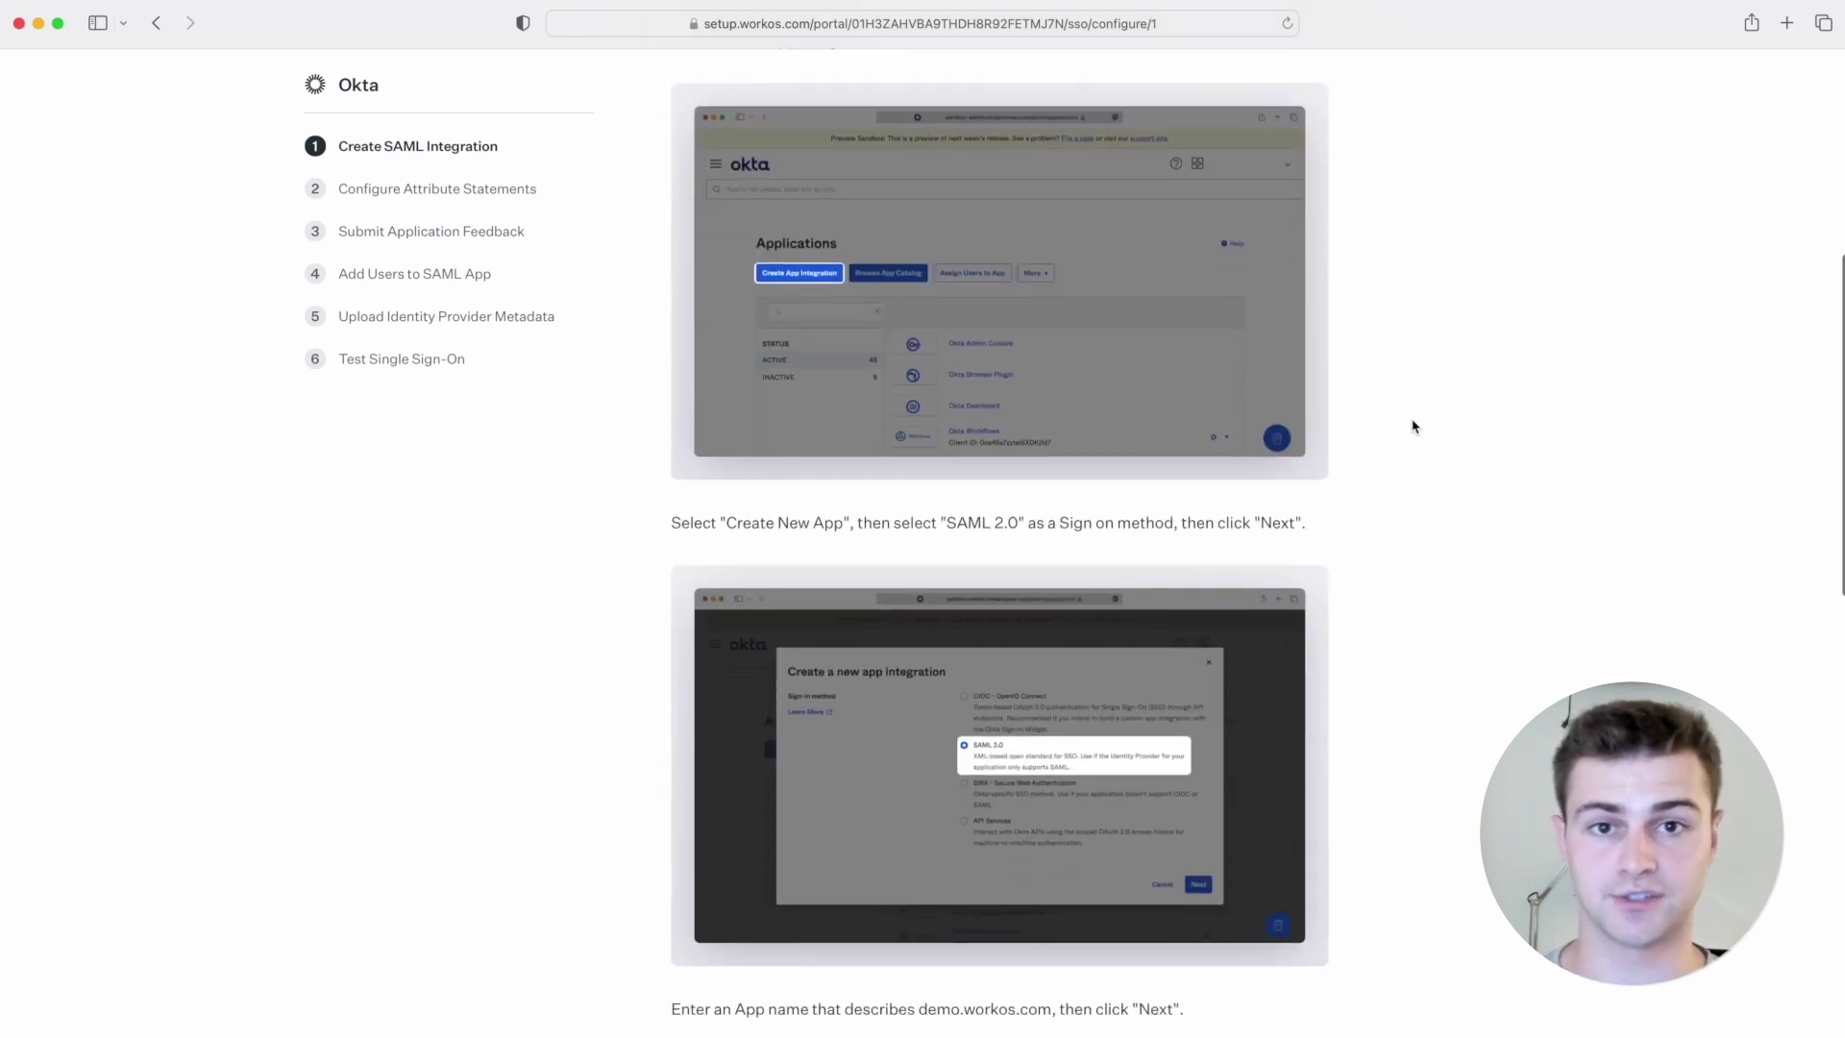
{"action": "scroll", "coordinate": [1413, 426], "scroll_direction": "down", "scroll_amount": 11}
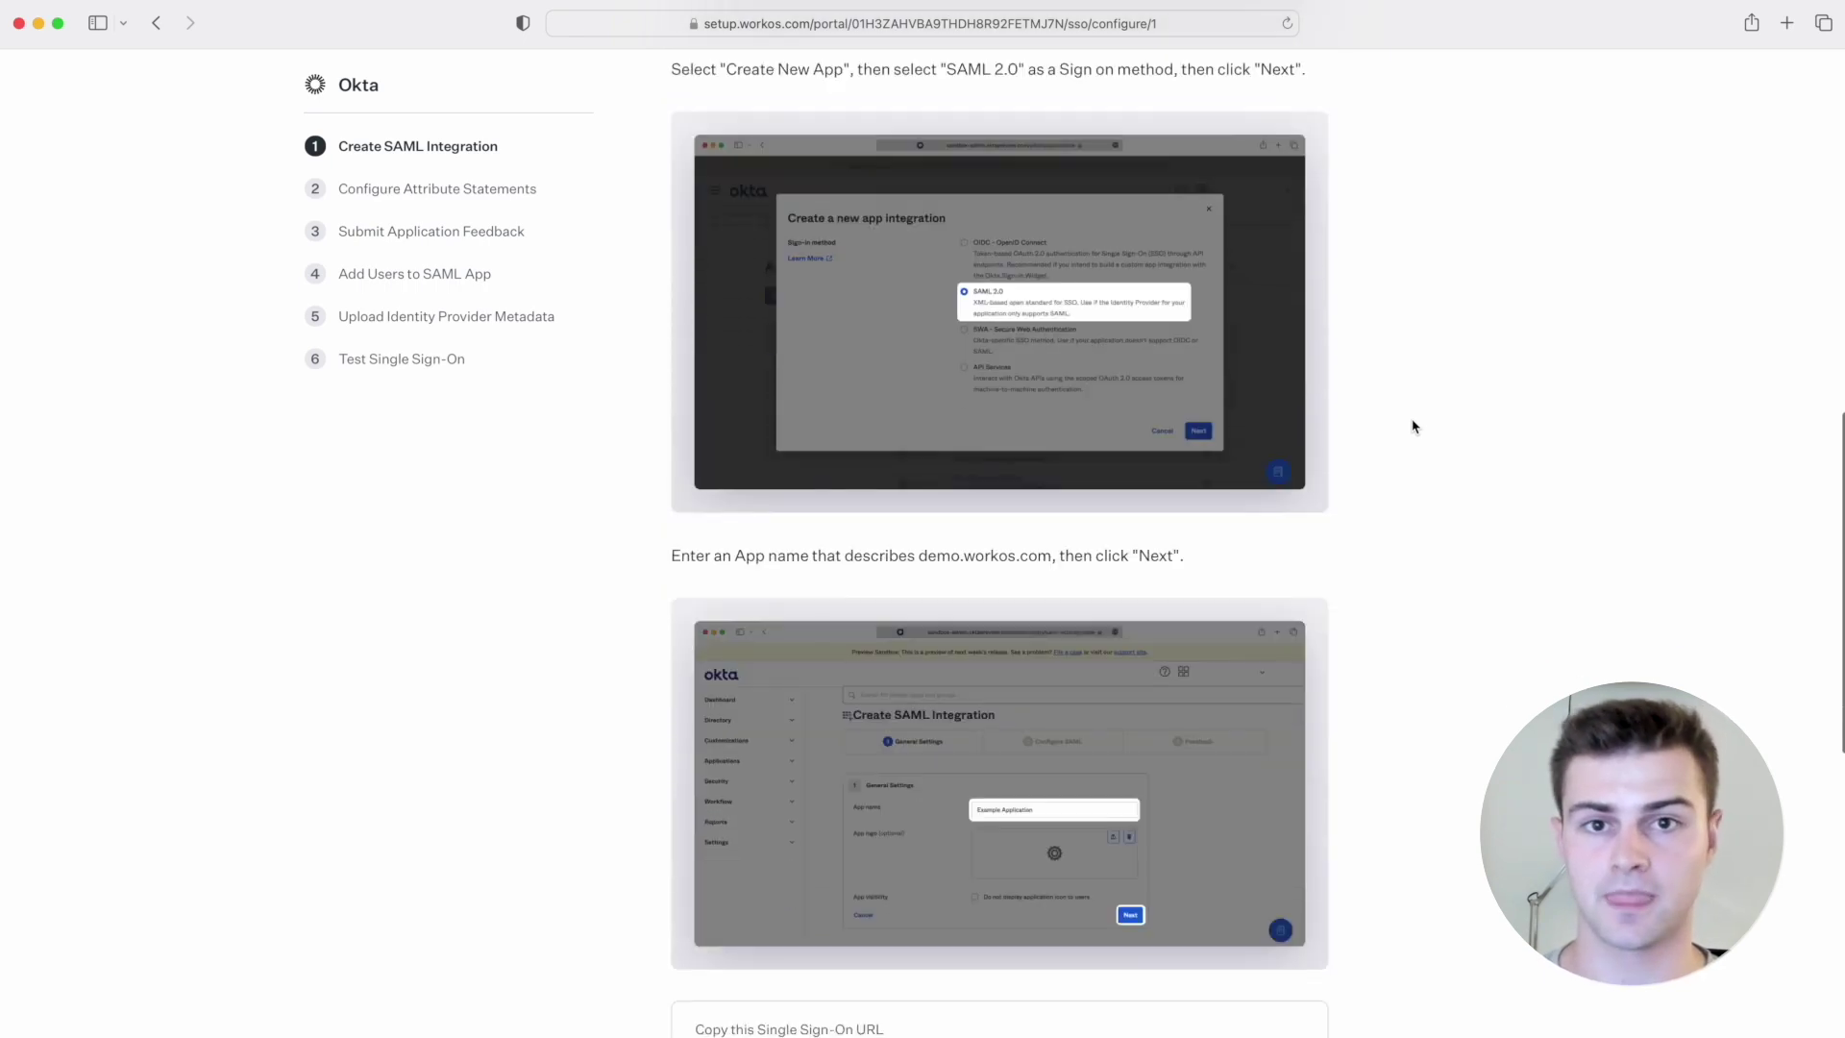
{"action": "scroll", "coordinate": [1413, 425], "scroll_direction": "down", "scroll_amount": 10}
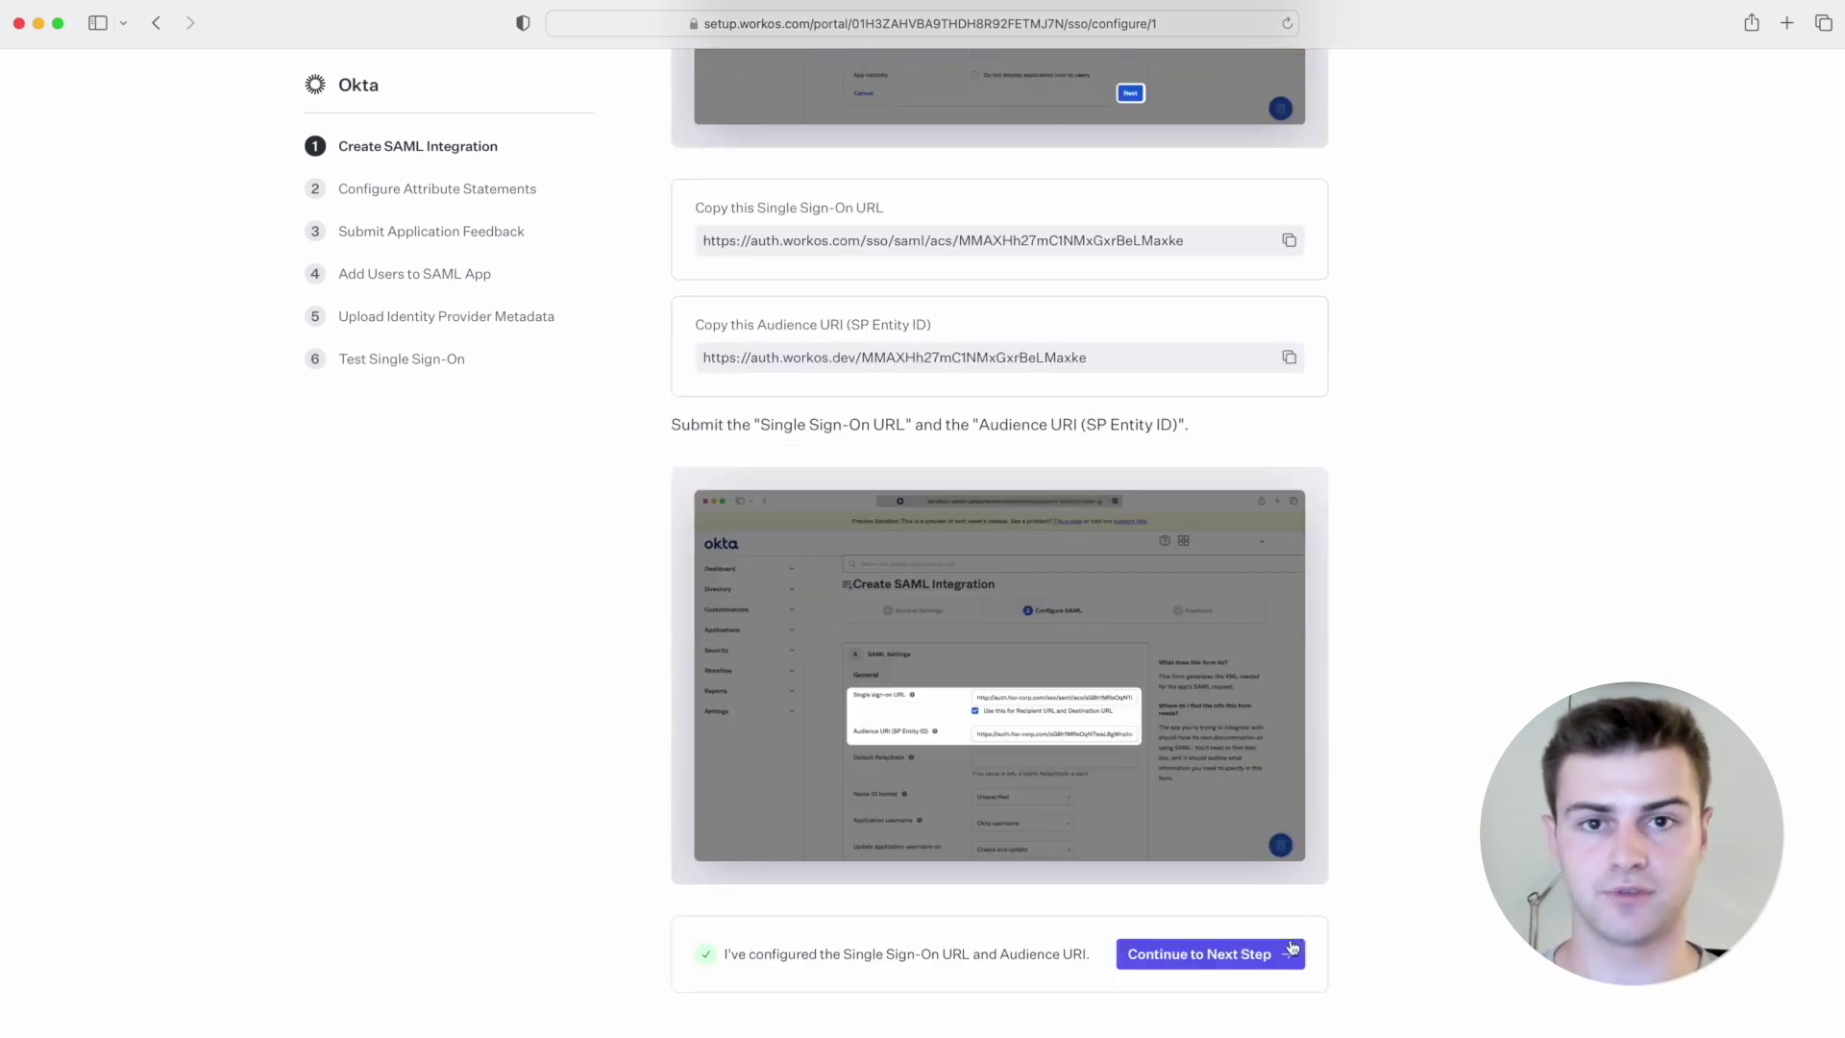
{"action": "left_click", "coordinate": [1291, 957]}
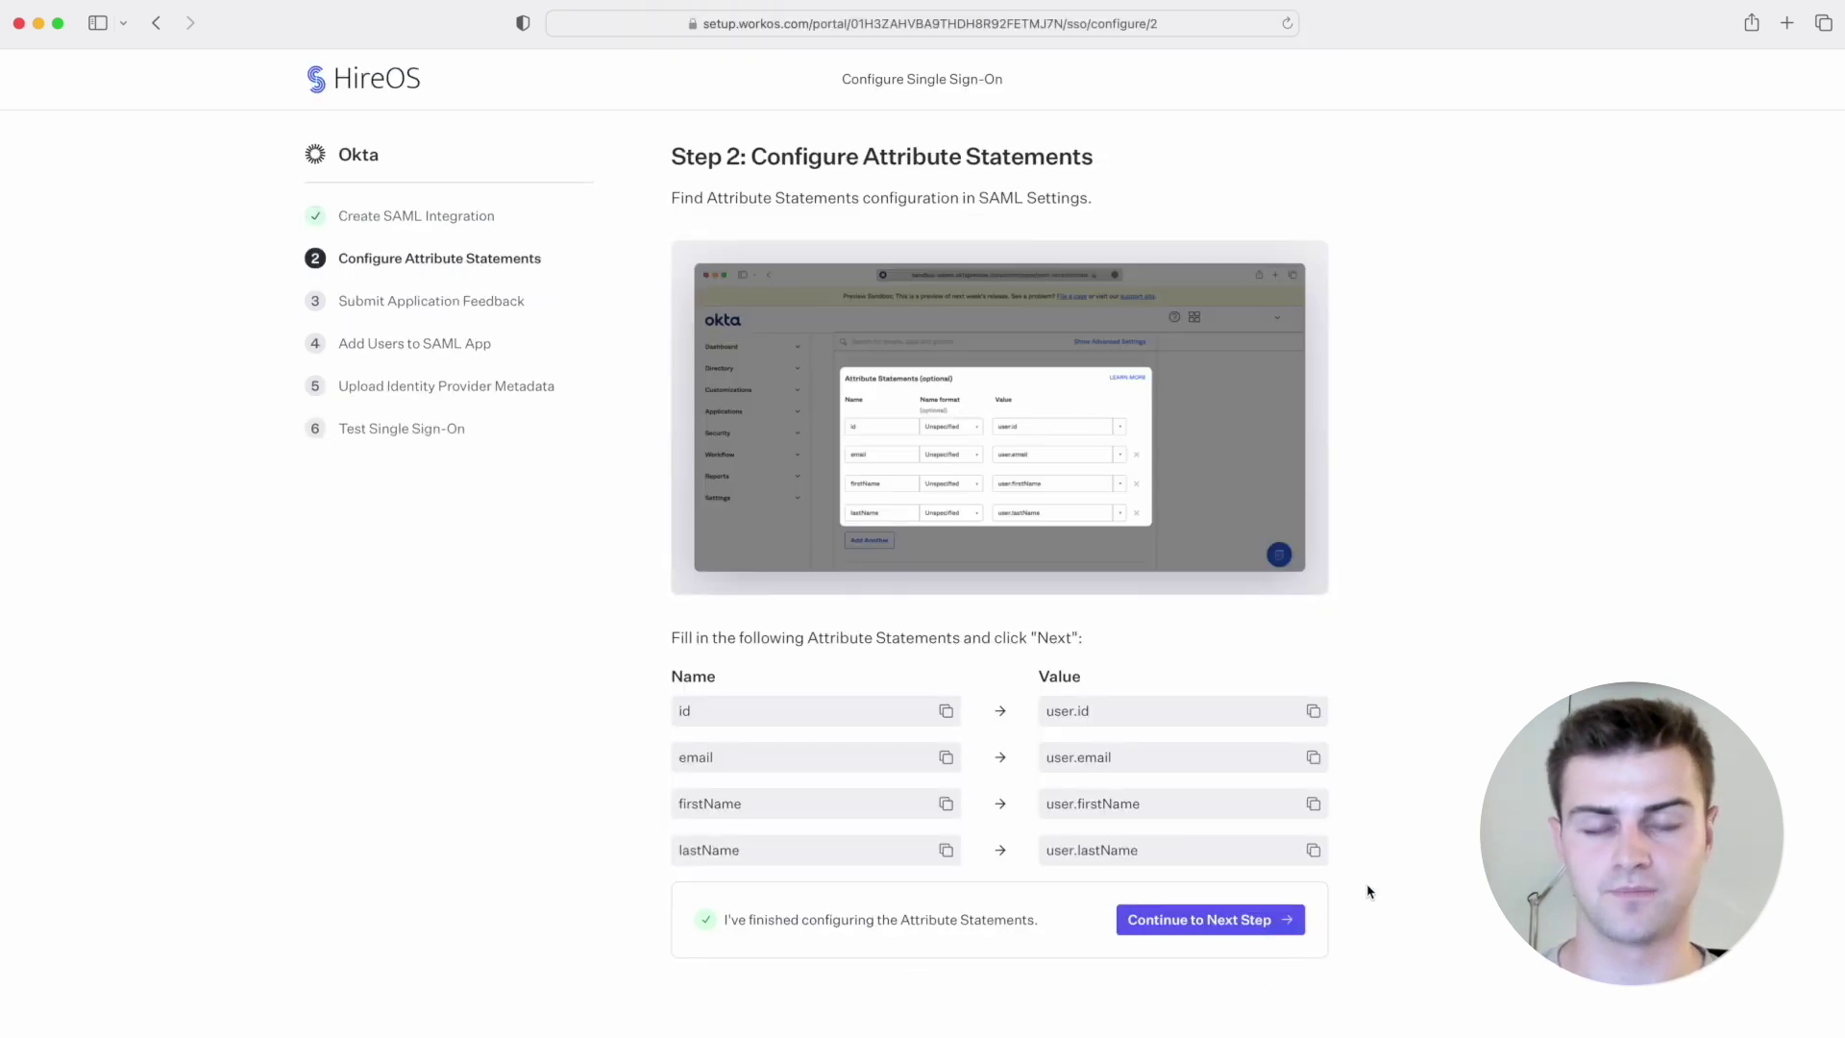
Step: Advance the Okta setup from Configure Attribute Statements to Step 3, Submit Application Feedback
{"action": "left_click", "coordinate": [1249, 923]}
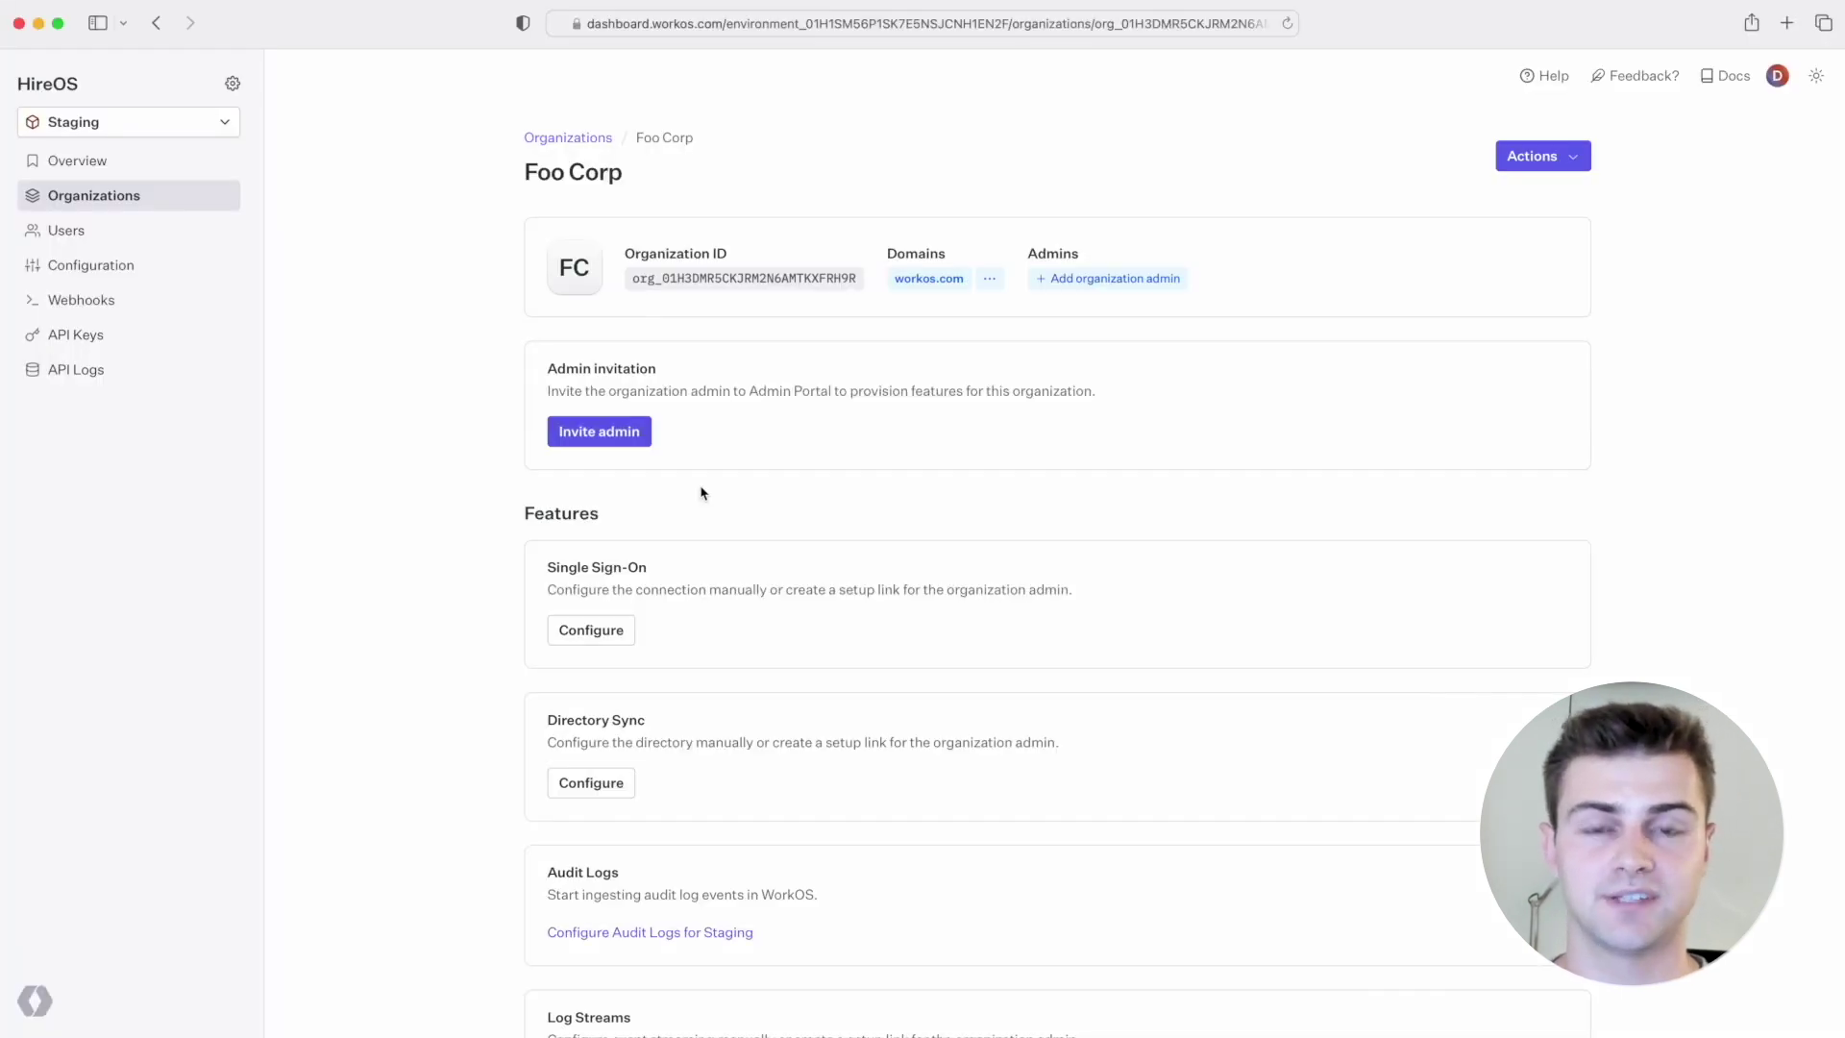
Step: Invite Foo Corp's admin by e-mail to the Admin Portal for Single Sign-On setup
{"action": "left_click", "coordinate": [627, 442]}
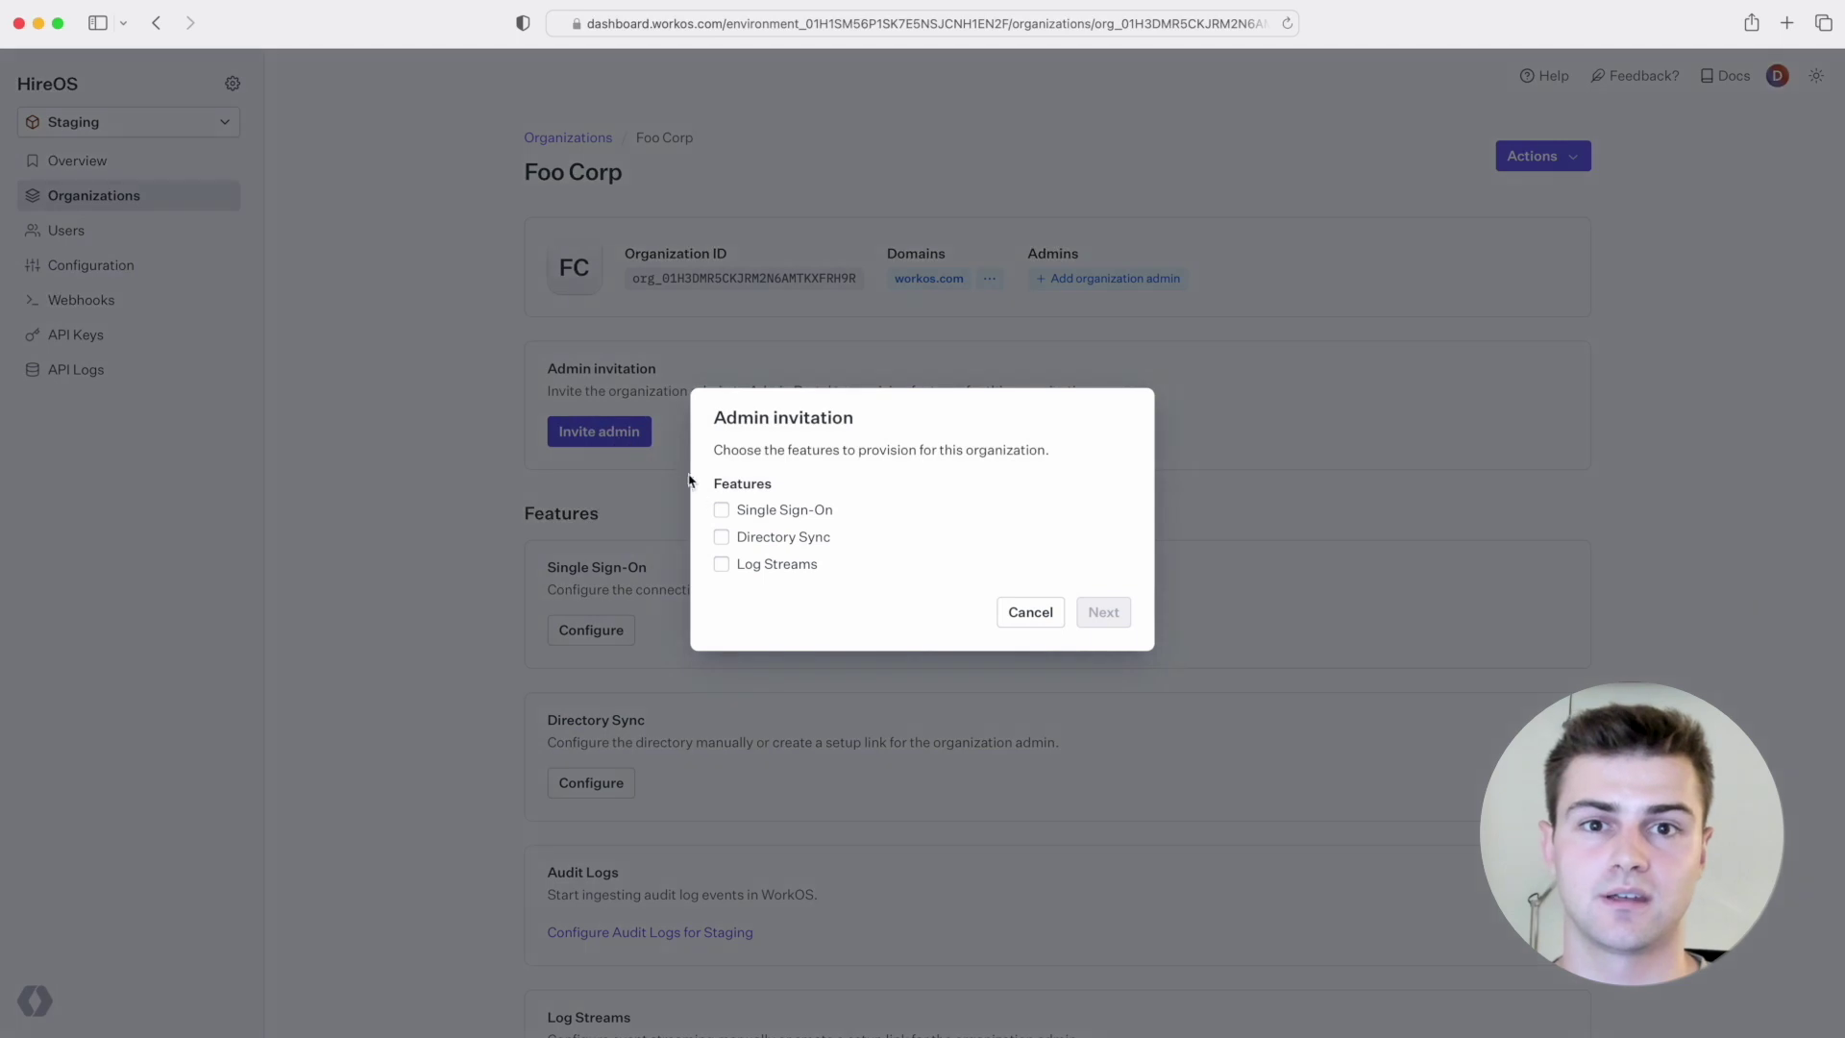
{"action": "left_click", "coordinate": [720, 510]}
{"action": "left_click", "coordinate": [1108, 613]}
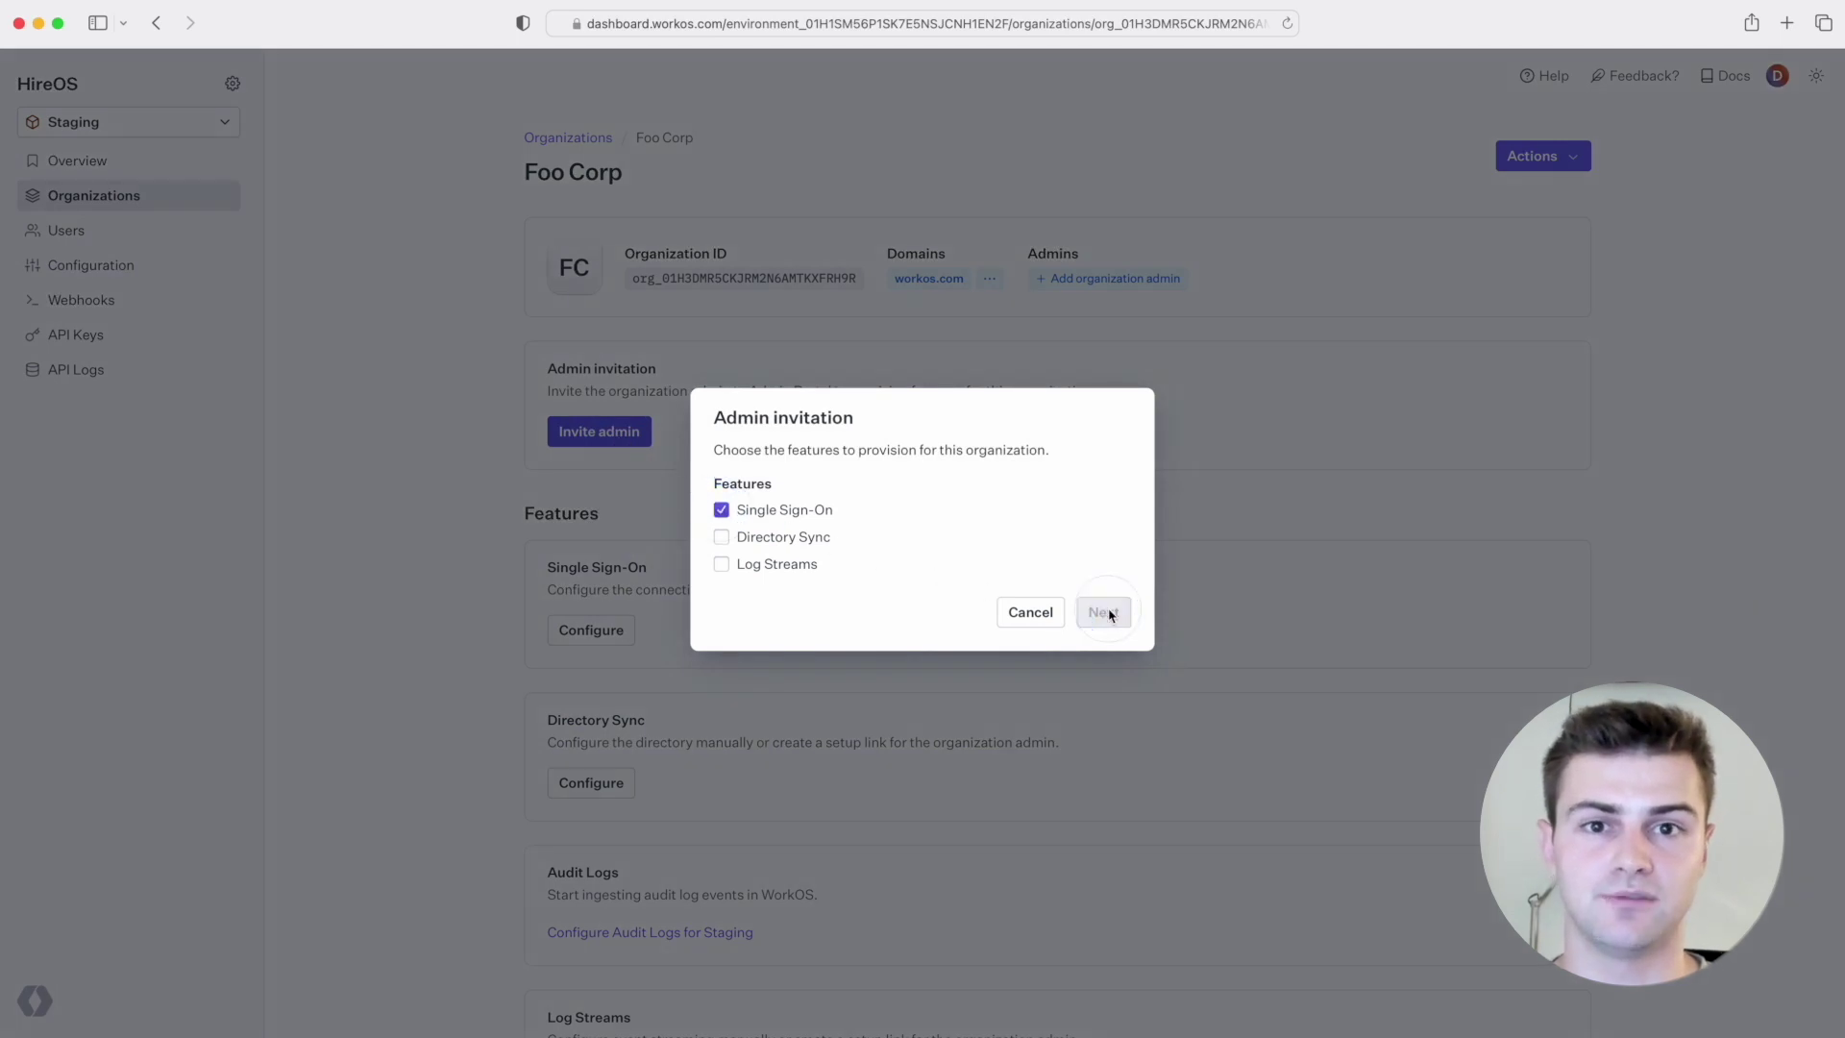
{"action": "key", "text": "Return"}
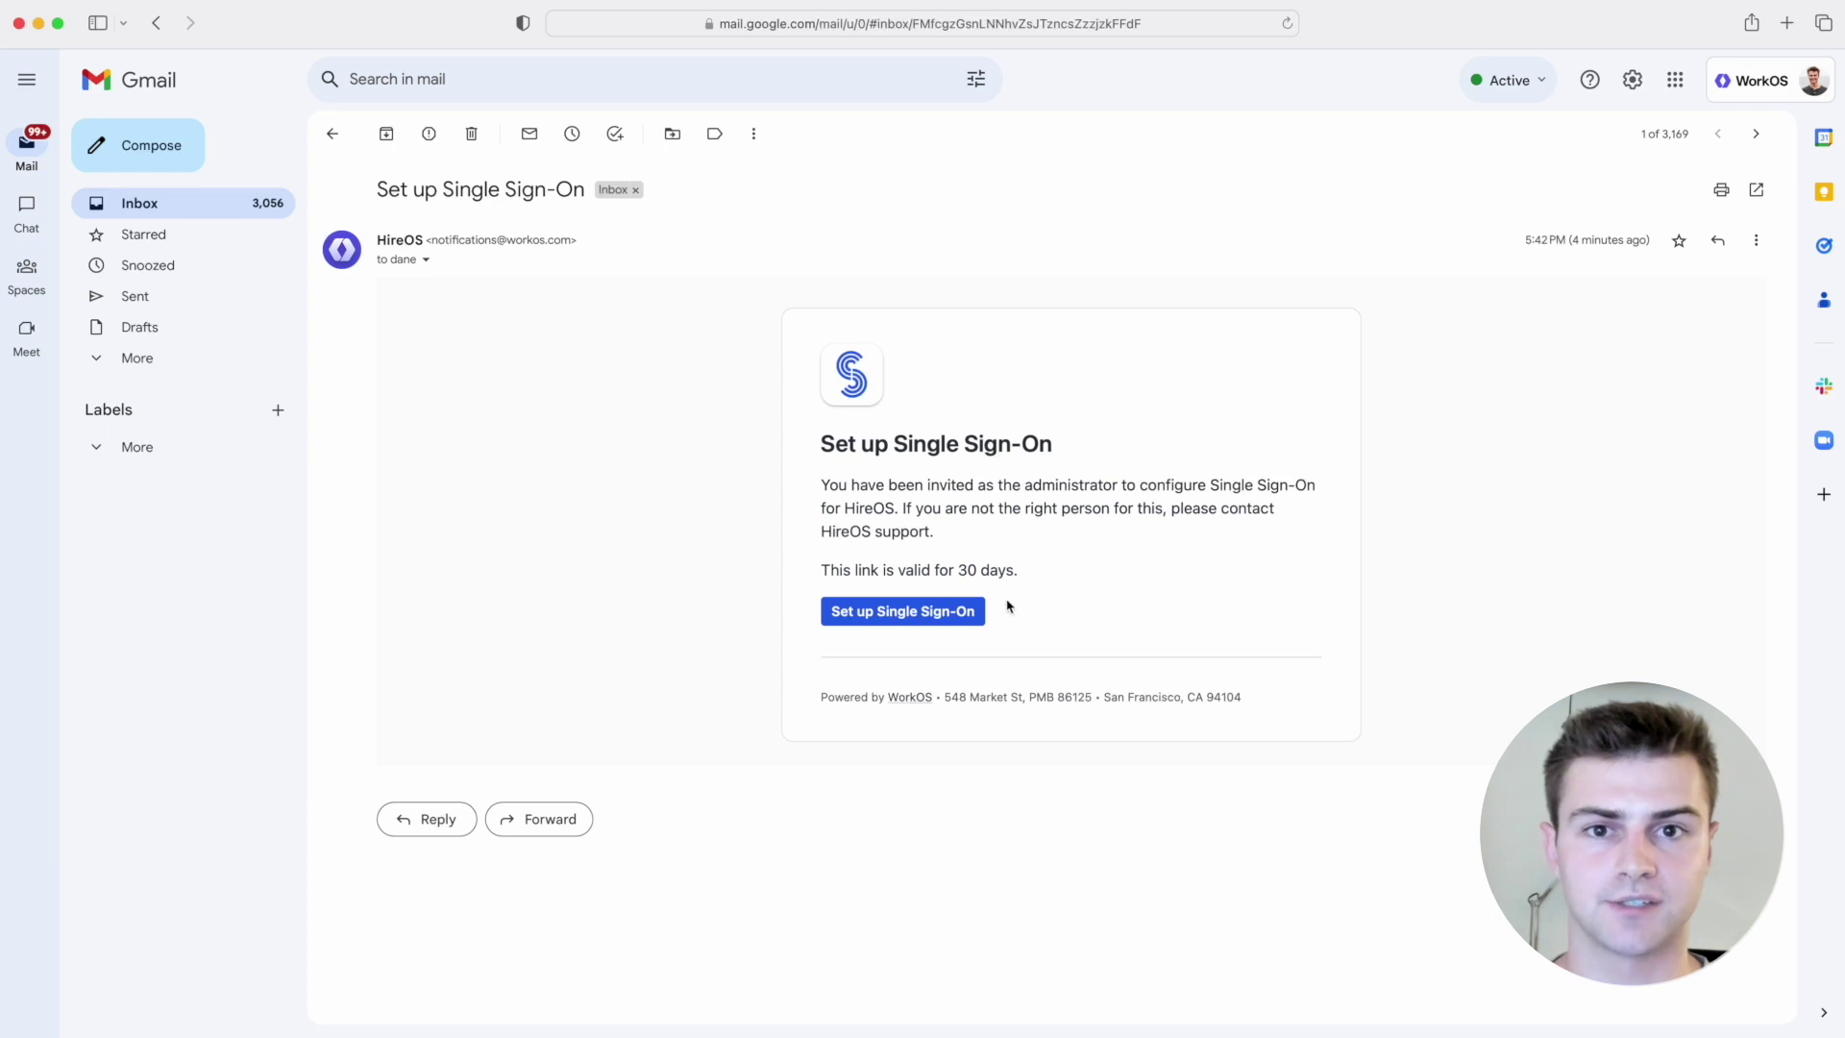
Step: Follow the invitation email's Set up Single Sign-On link to the HireOS Admin Portal
{"action": "left_click", "coordinate": [967, 613]}
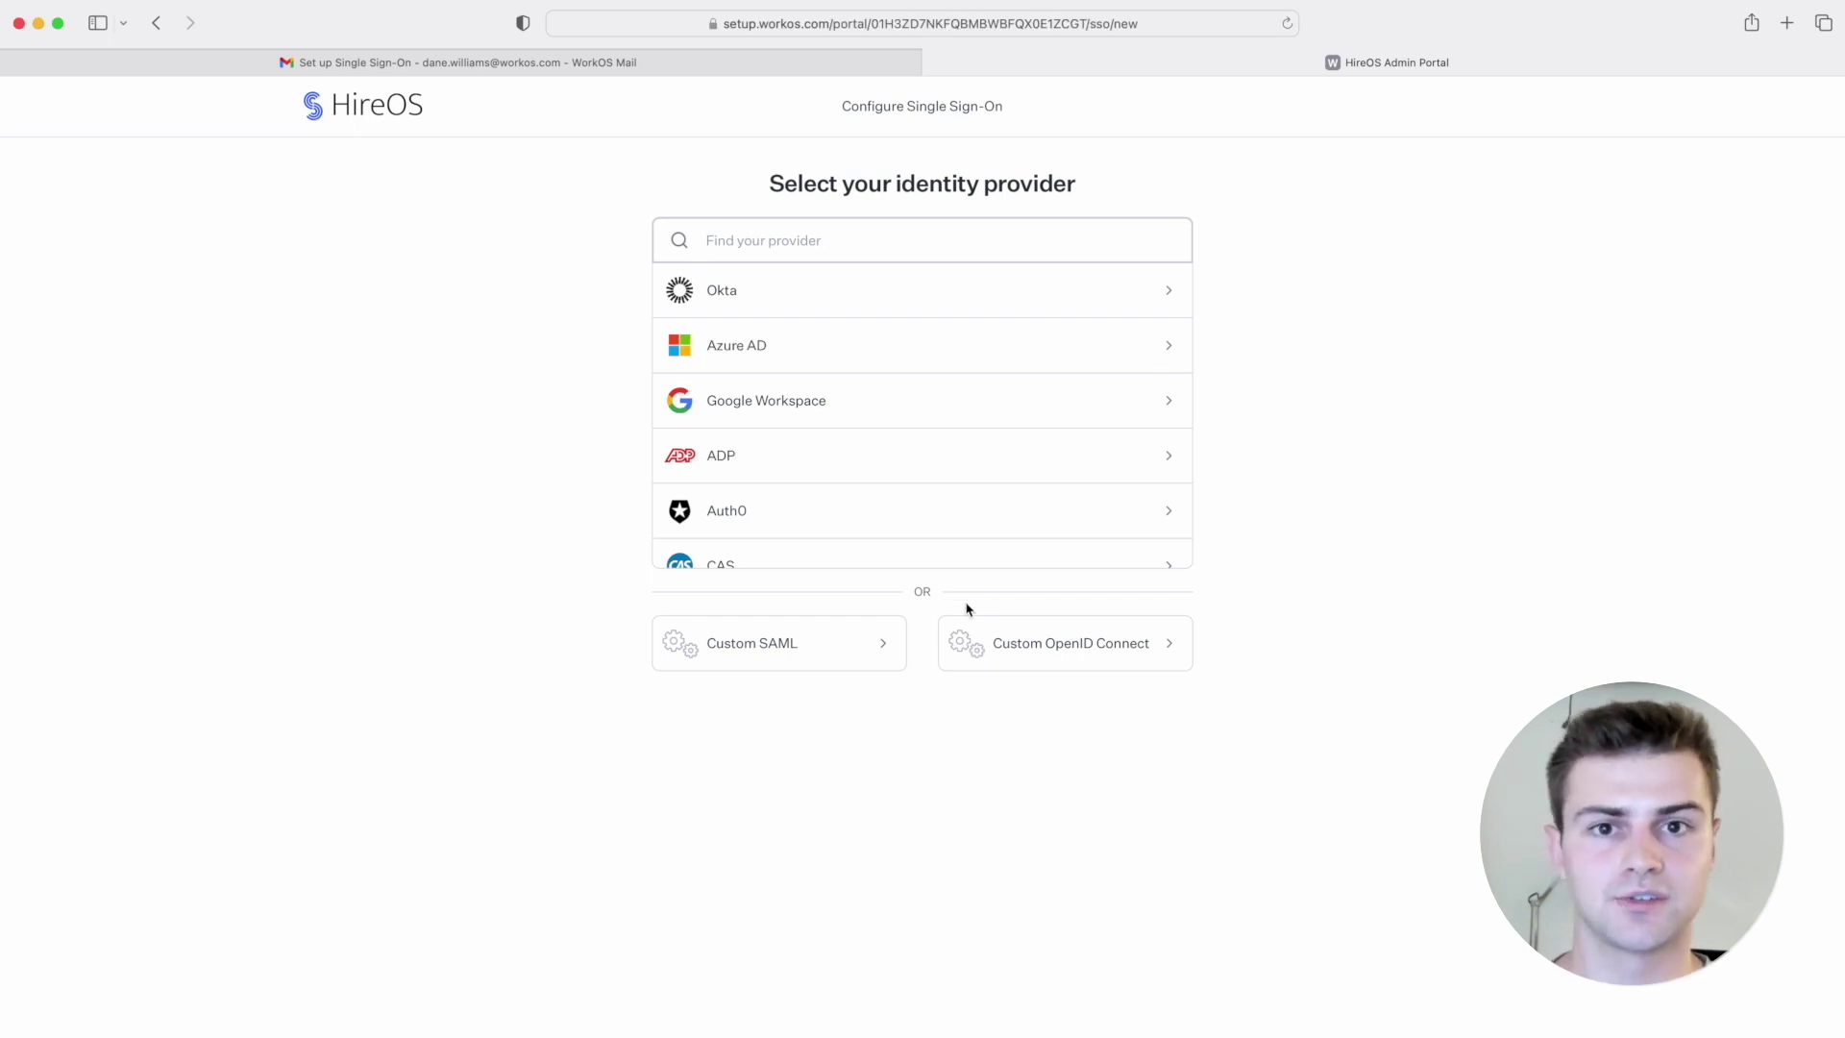
Step: Select Okta and review the Step 1 Create SAML Integration instructions and URLs
{"action": "left_click", "coordinate": [1008, 310]}
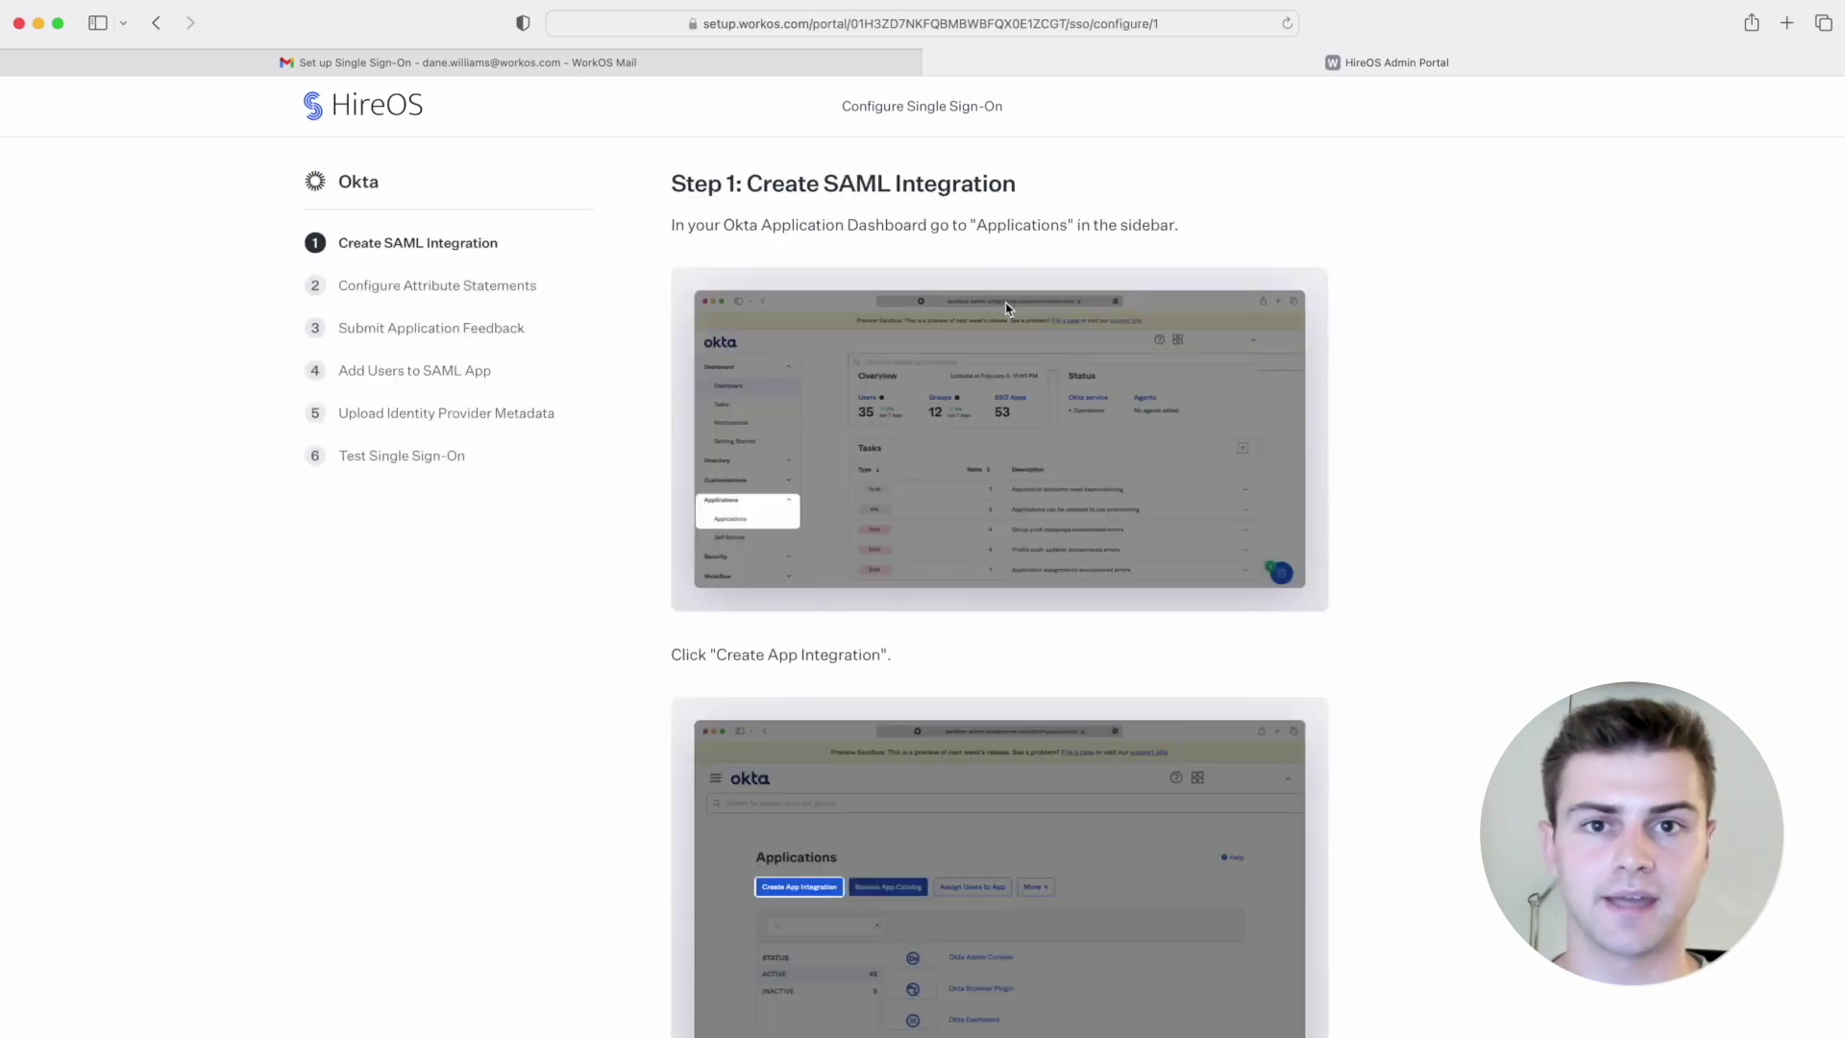
{"action": "scroll", "coordinate": [1014, 305], "scroll_direction": "down", "scroll_amount": 1}
{"action": "scroll", "coordinate": [1384, 448], "scroll_direction": "down", "scroll_amount": 2}
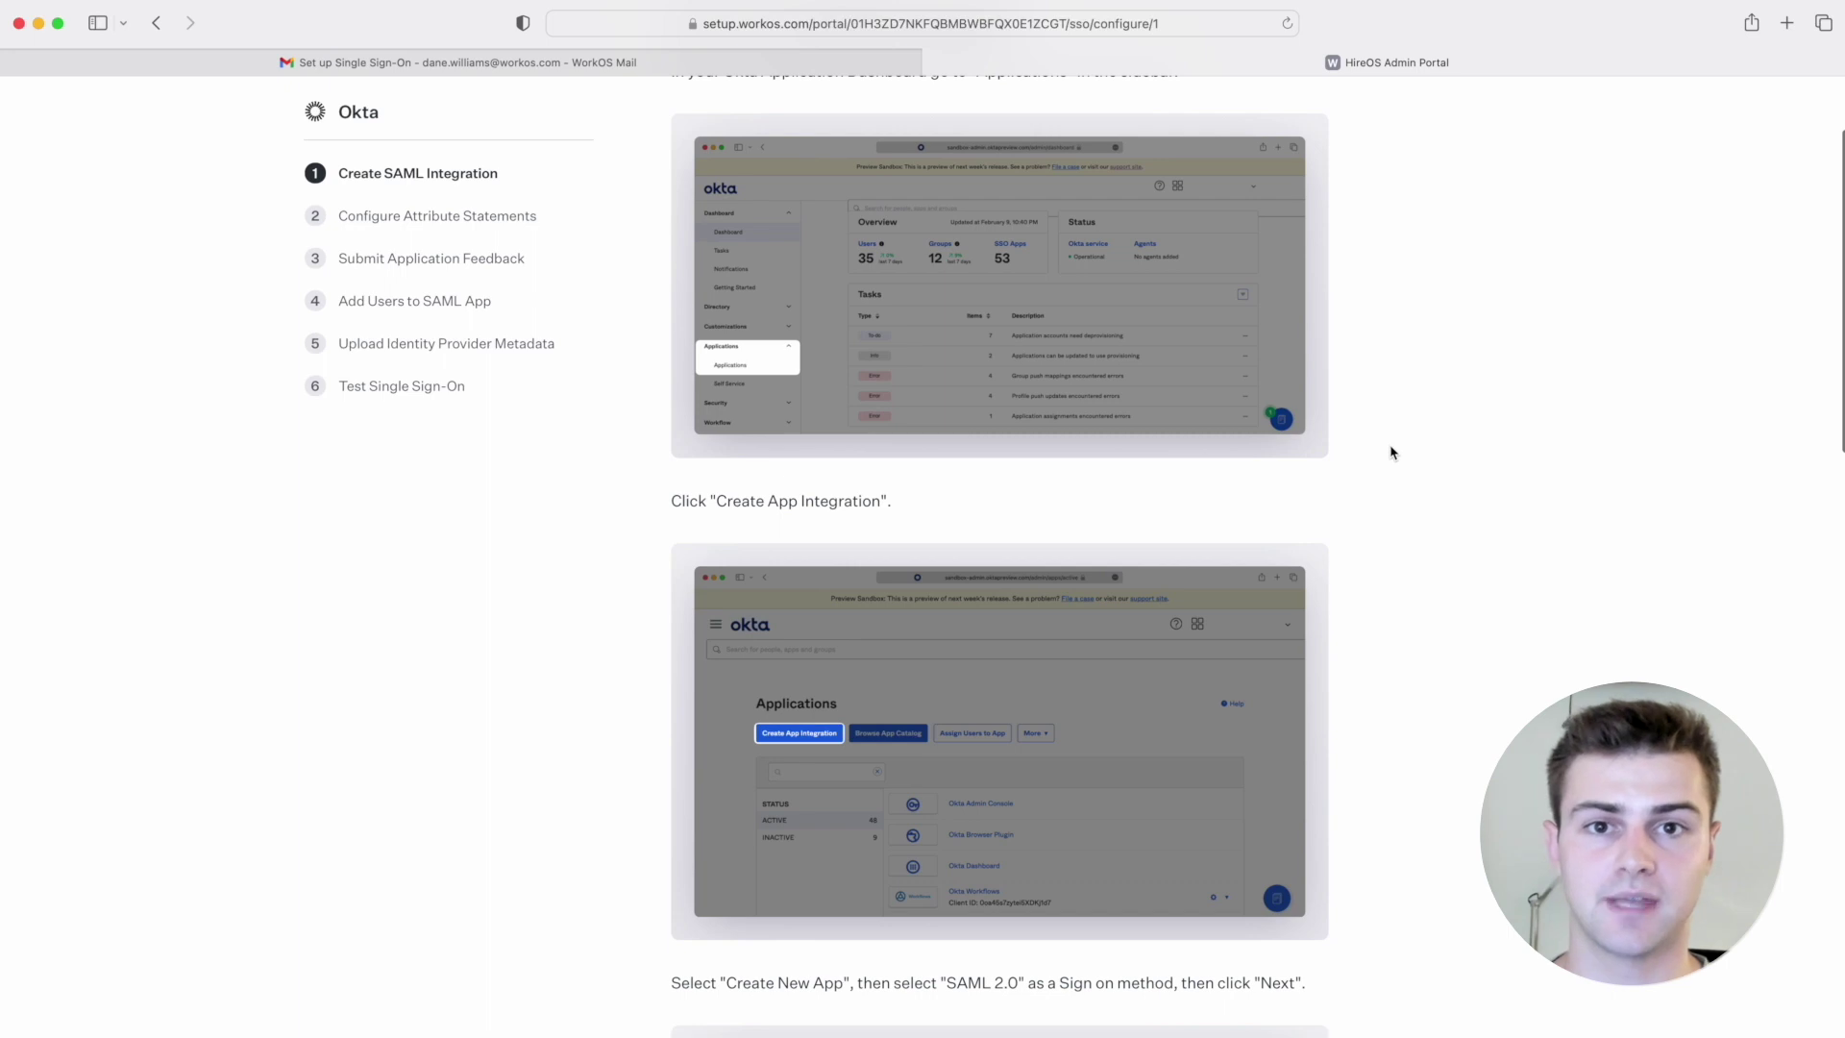
{"action": "scroll", "coordinate": [1391, 453], "scroll_direction": "down", "scroll_amount": 4}
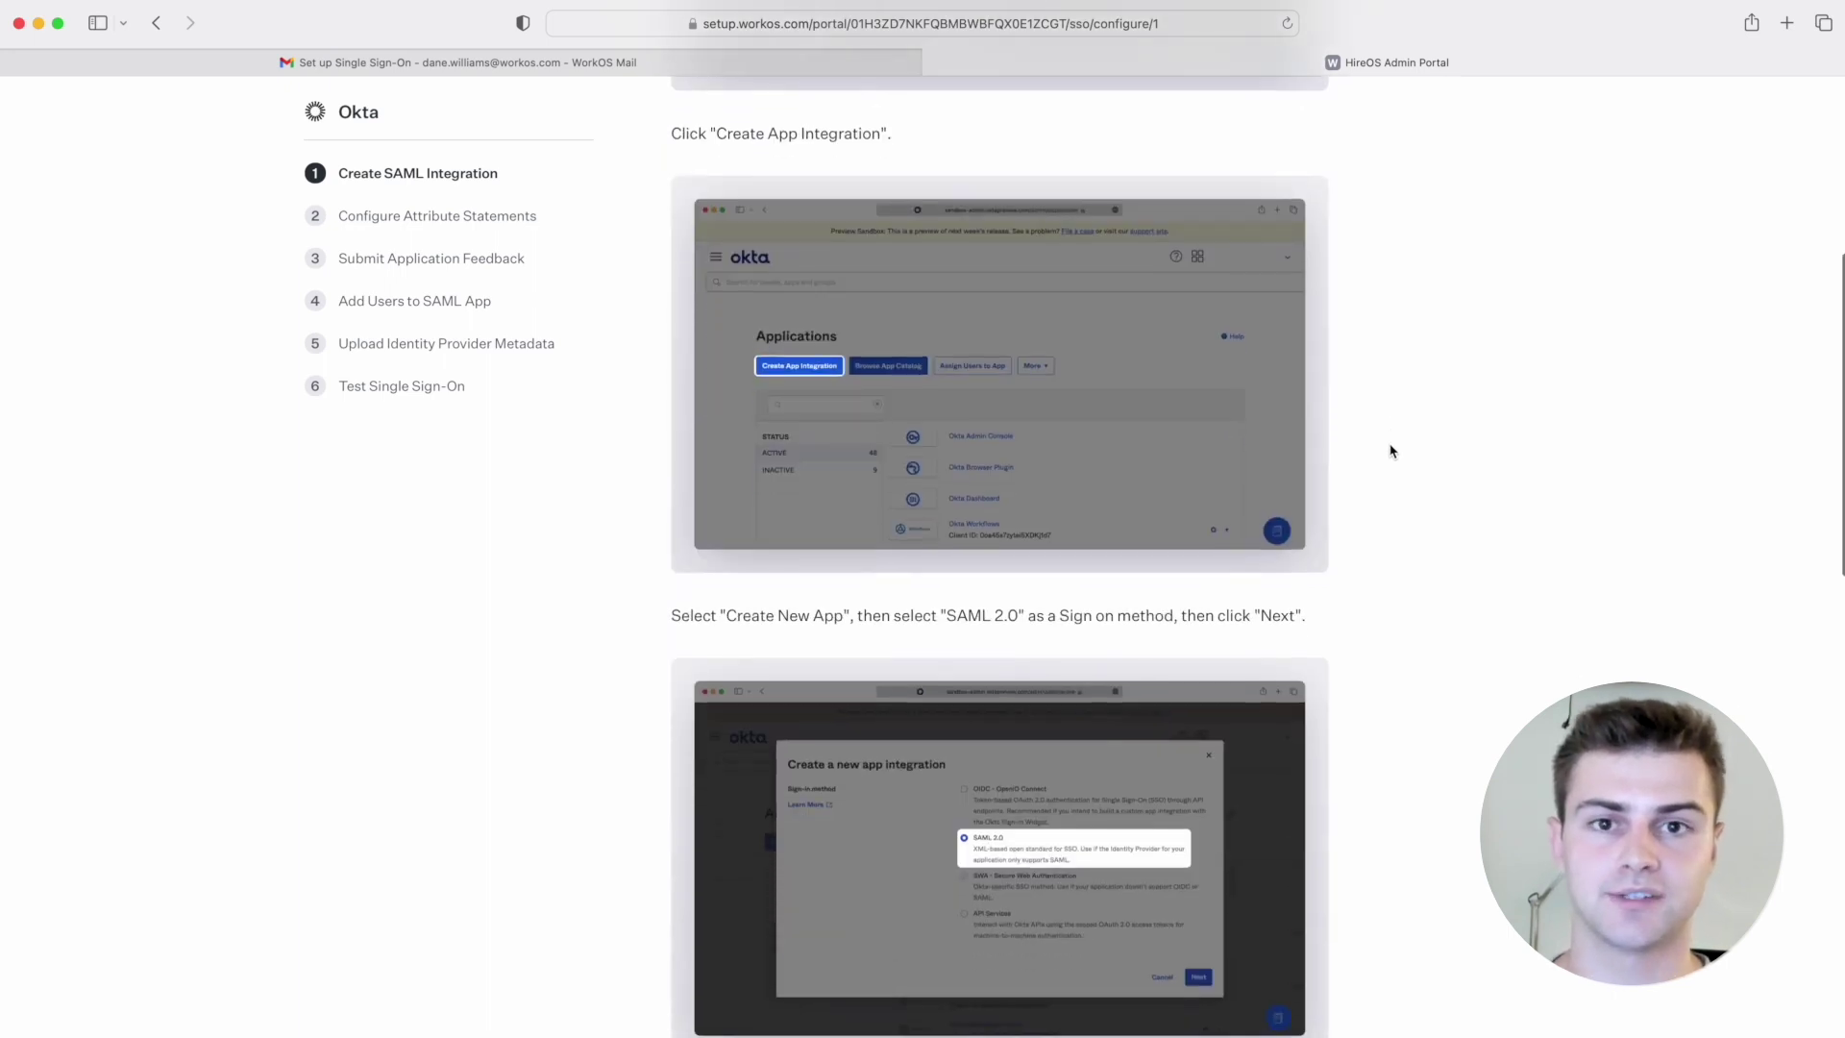
{"action": "scroll", "coordinate": [1390, 451], "scroll_direction": "down", "scroll_amount": 6}
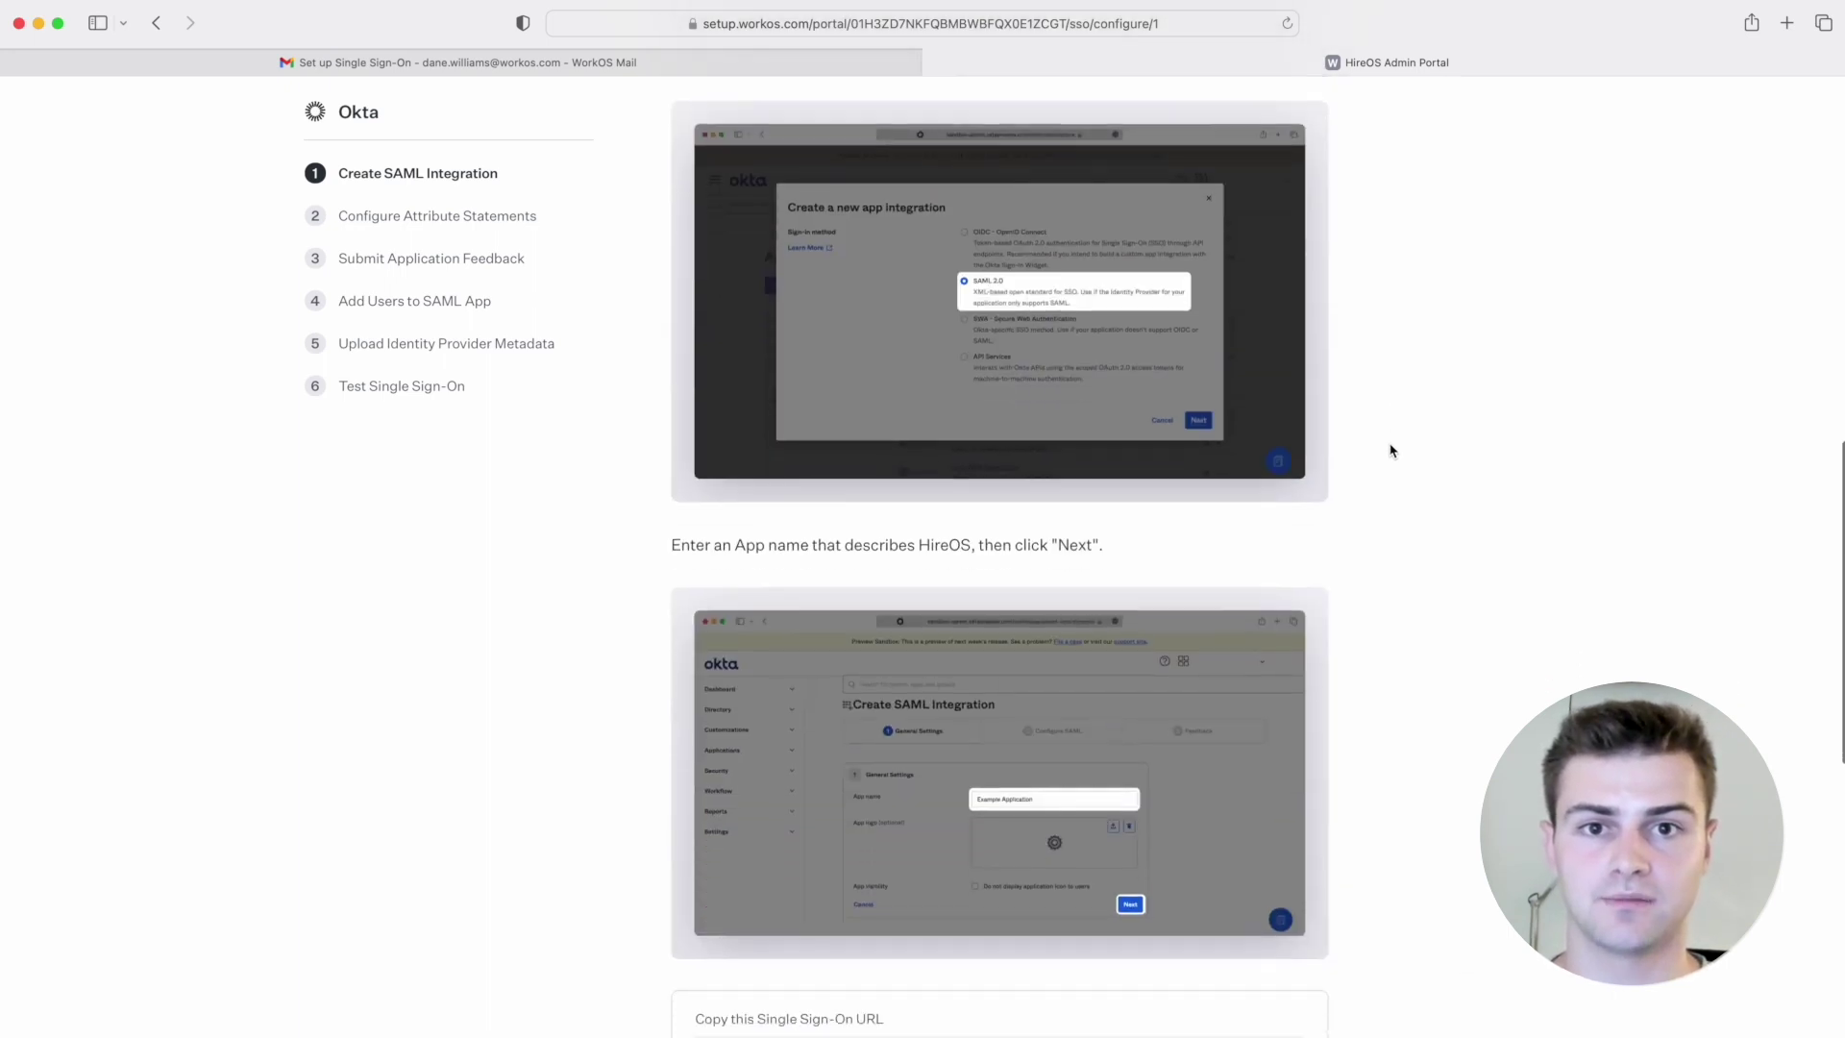
{"action": "scroll", "coordinate": [1391, 451], "scroll_direction": "down", "scroll_amount": 3}
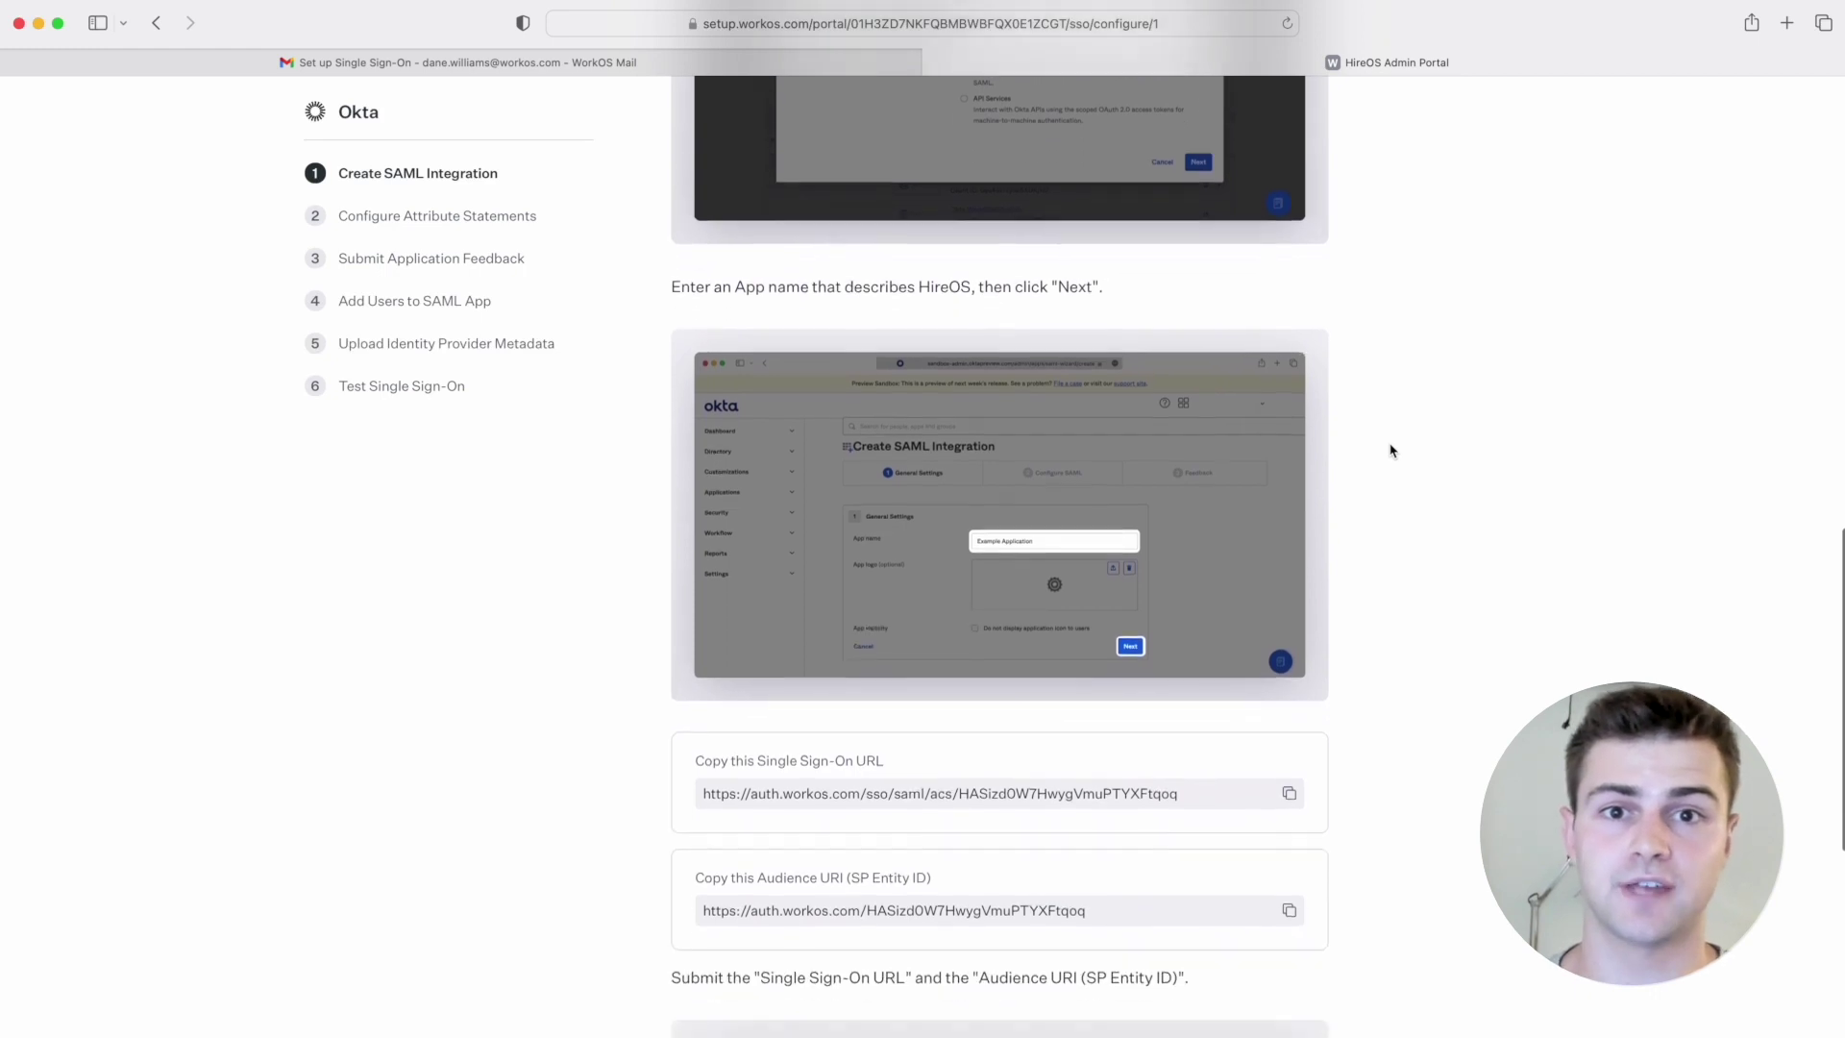
{"action": "scroll", "coordinate": [1391, 451], "scroll_direction": "down", "scroll_amount": 4}
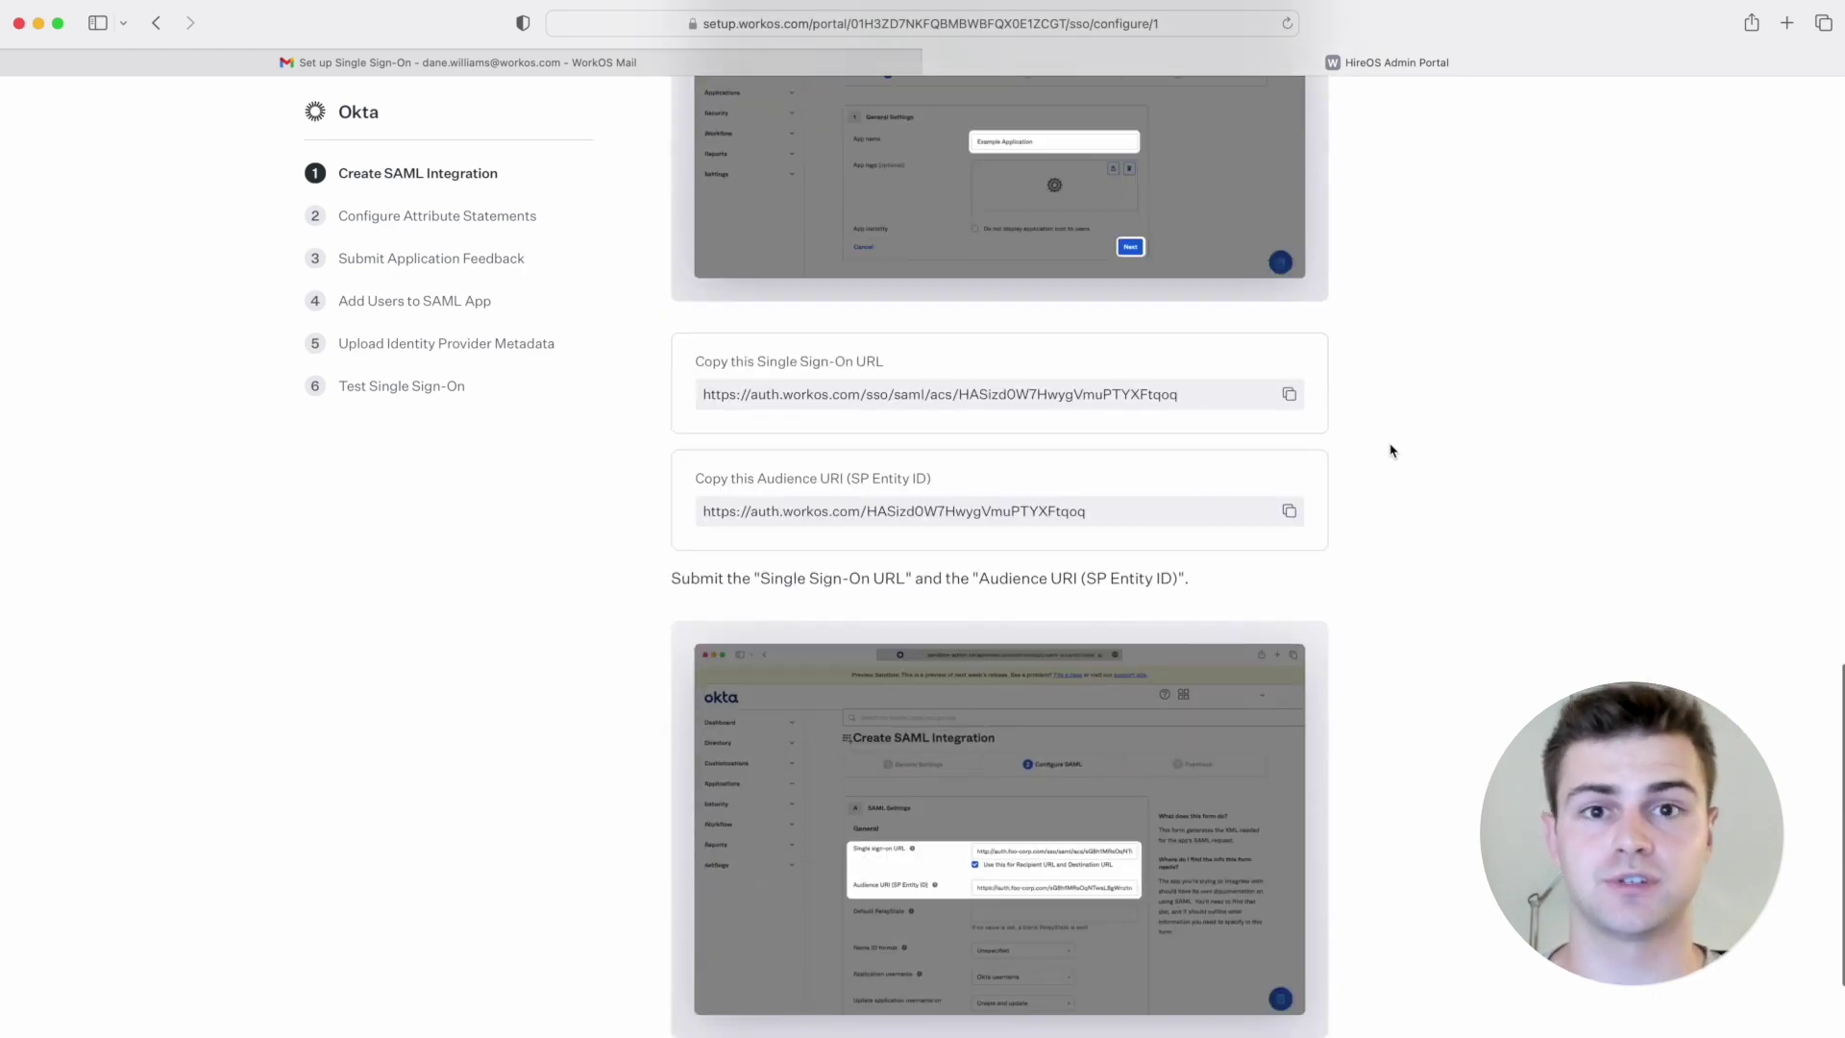
{"action": "scroll", "coordinate": [1391, 451], "scroll_direction": "down", "scroll_amount": 2}
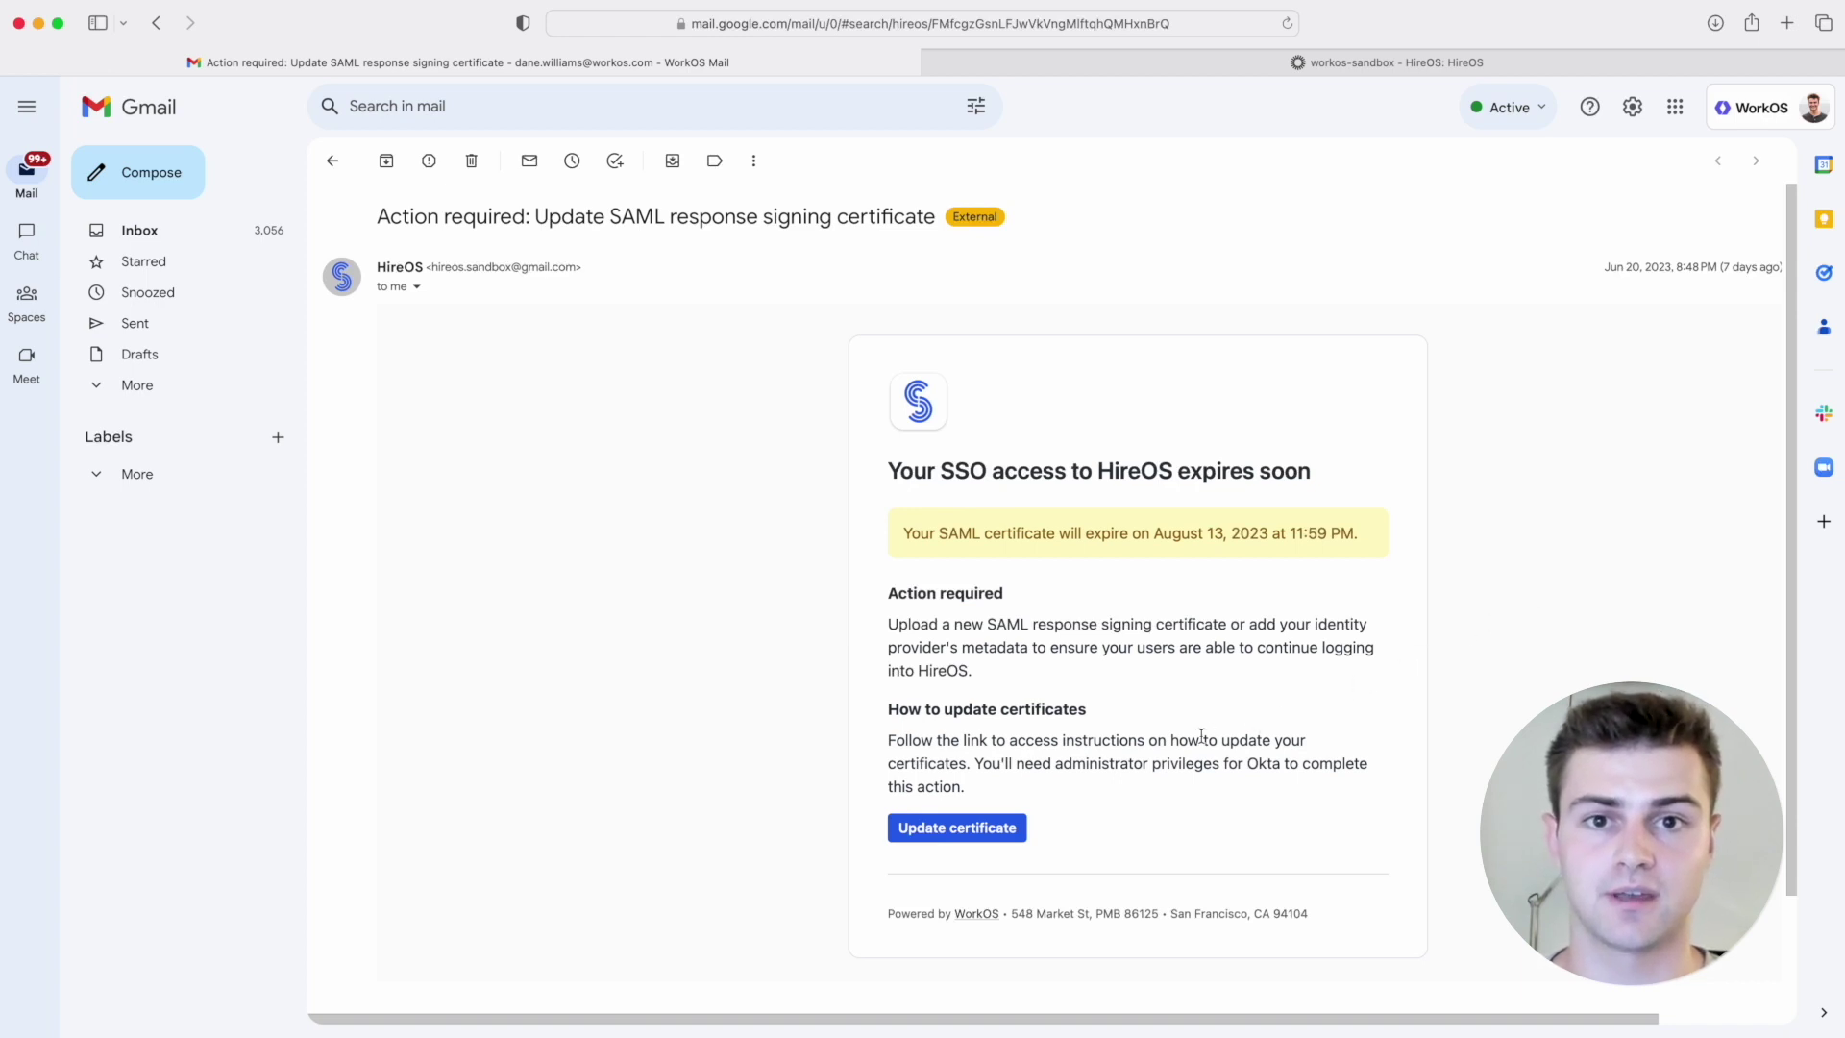
Step: Follow the certificate-expiry email's Update certificate link to the SAML certificate update page
{"action": "left_click", "coordinate": [1020, 830]}
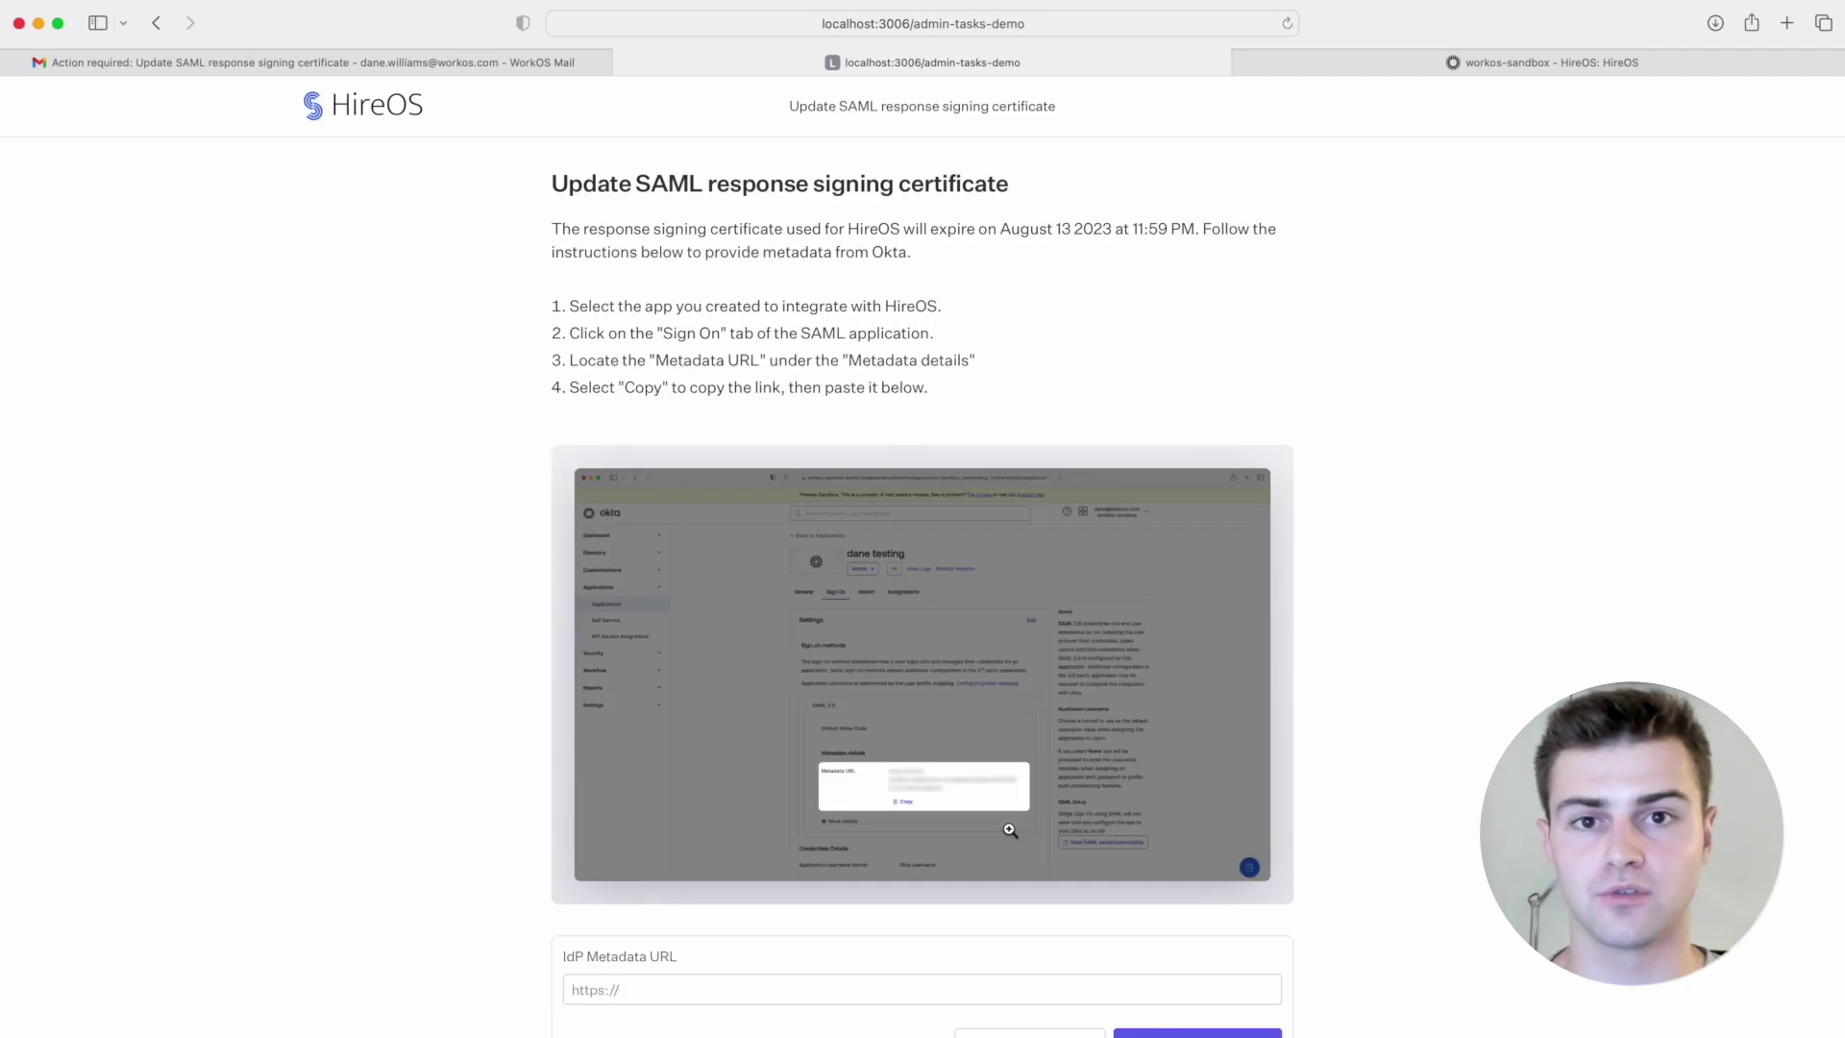
Step: Locate the IdP Metadata URL field, then go to Okta's HireOS Sign On settings
{"action": "scroll", "coordinate": [1356, 730], "scroll_direction": "down", "scroll_amount": 2}
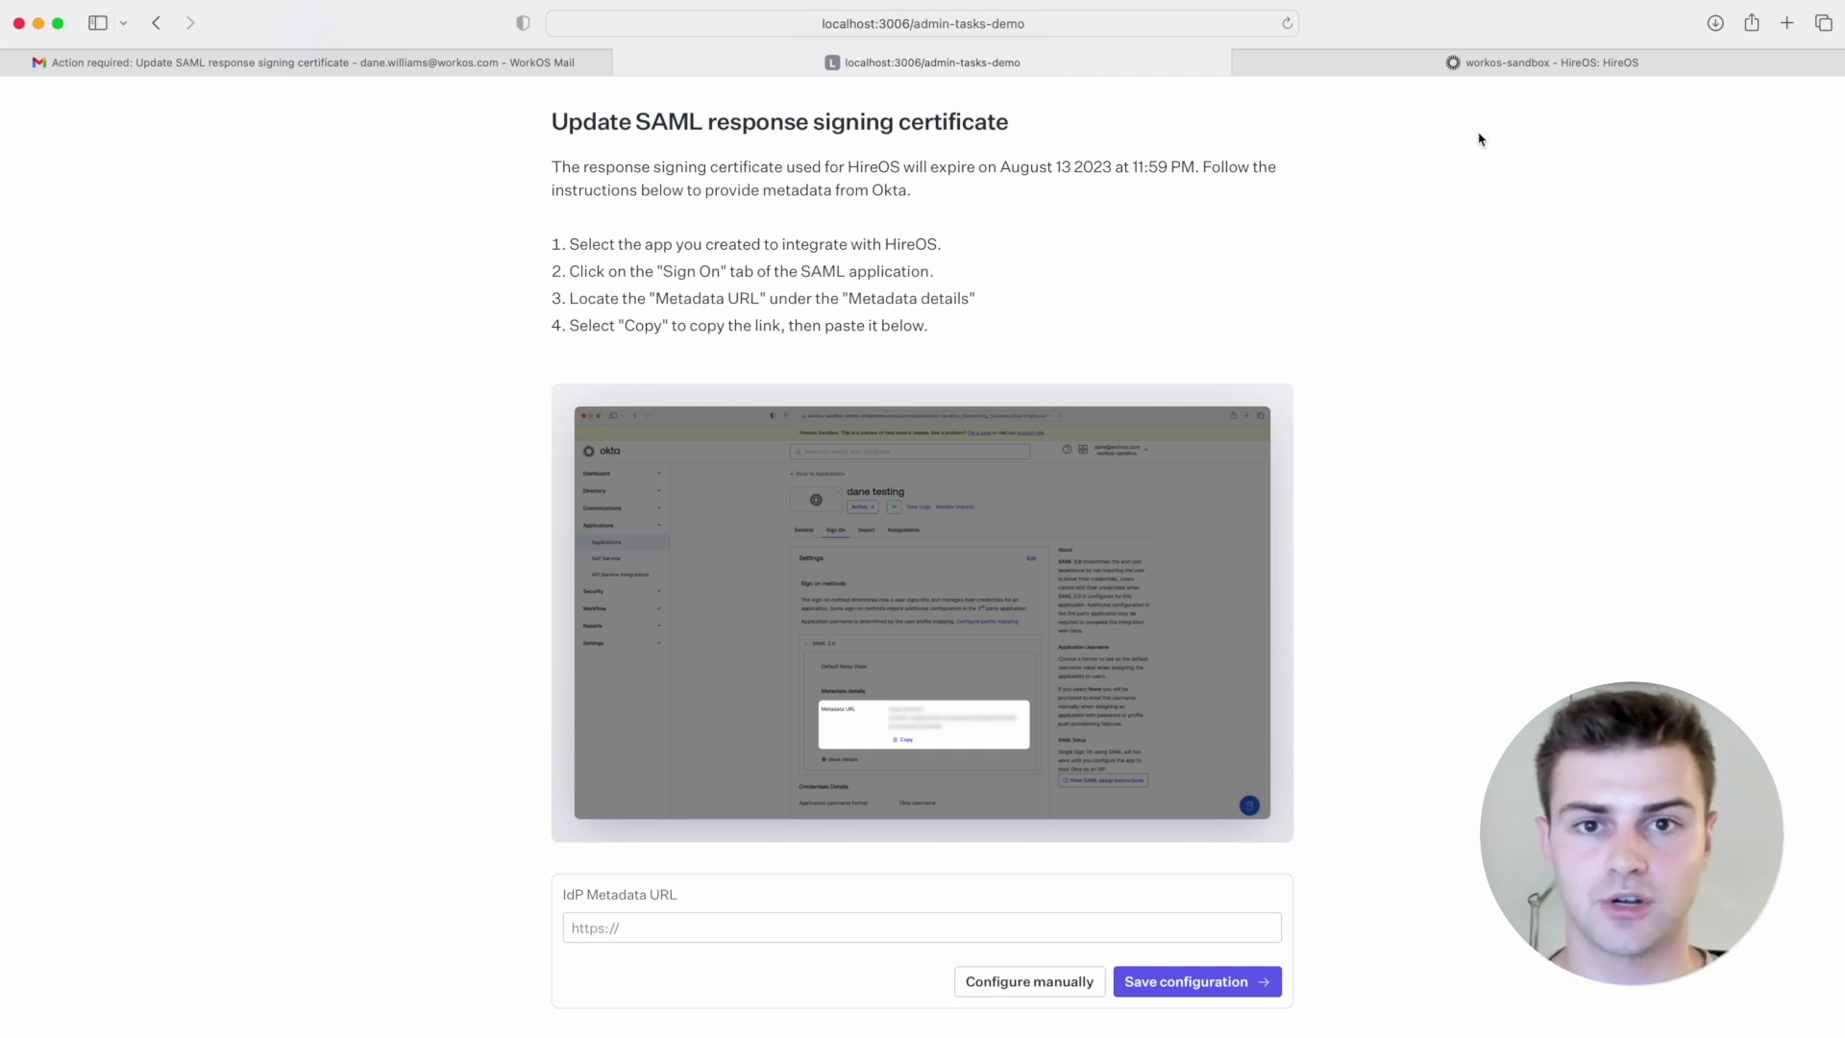
{"action": "left_click", "coordinate": [1505, 72]}
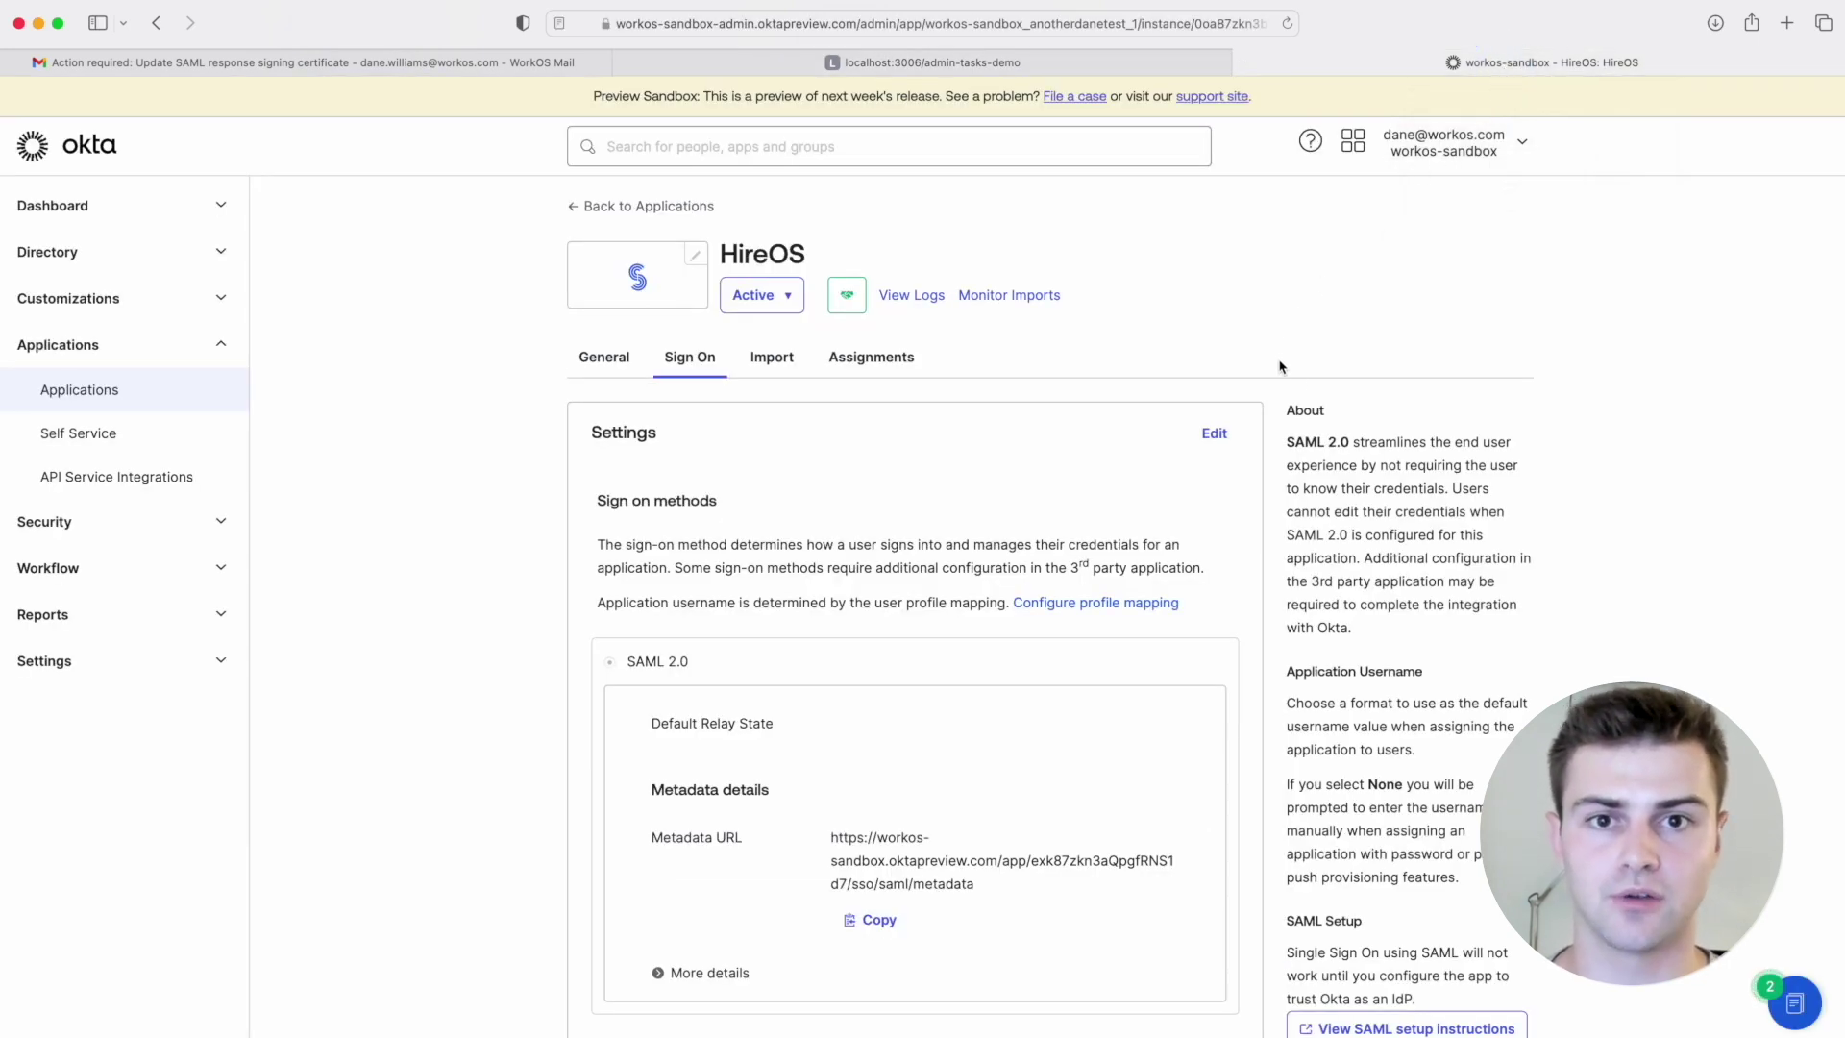
Step: Copy Okta's Metadata URL and paste it into the IdP Metadata URL field
{"action": "scroll", "coordinate": [1299, 385], "scroll_direction": "down", "scroll_amount": 2}
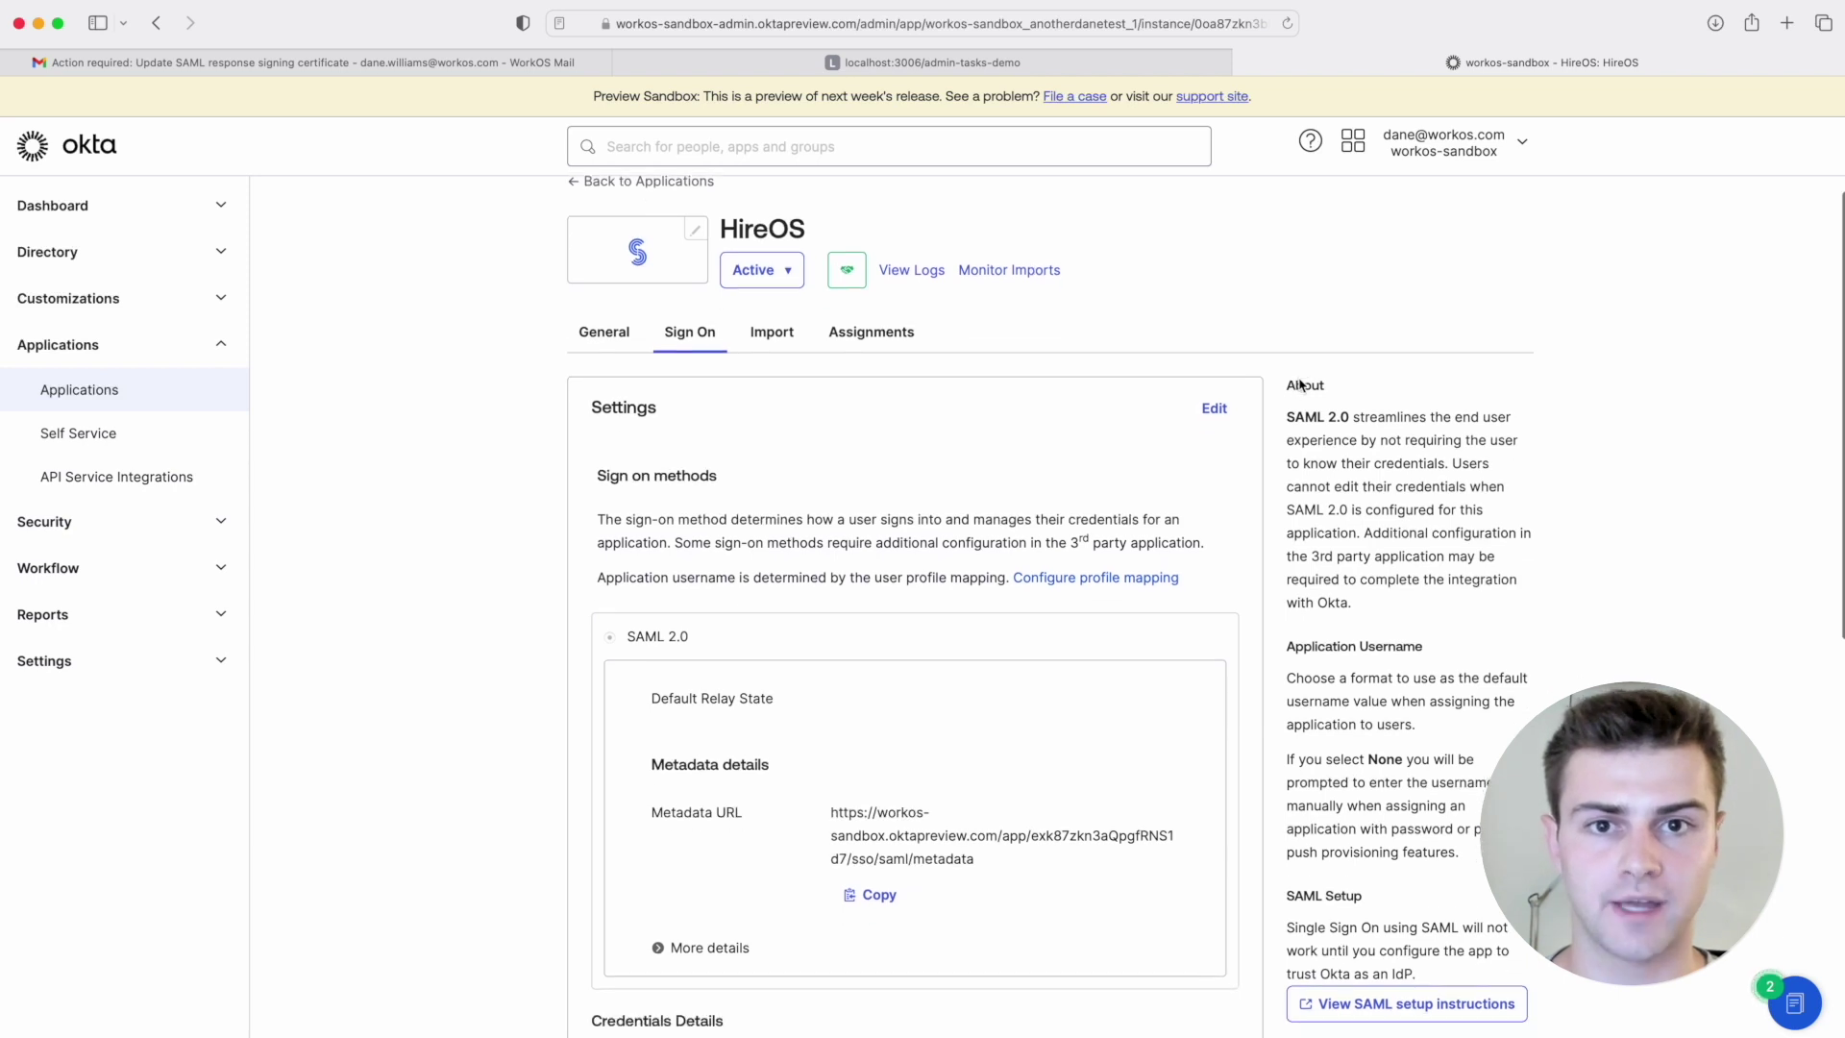
{"action": "scroll", "coordinate": [1298, 379], "scroll_direction": "down", "scroll_amount": 3}
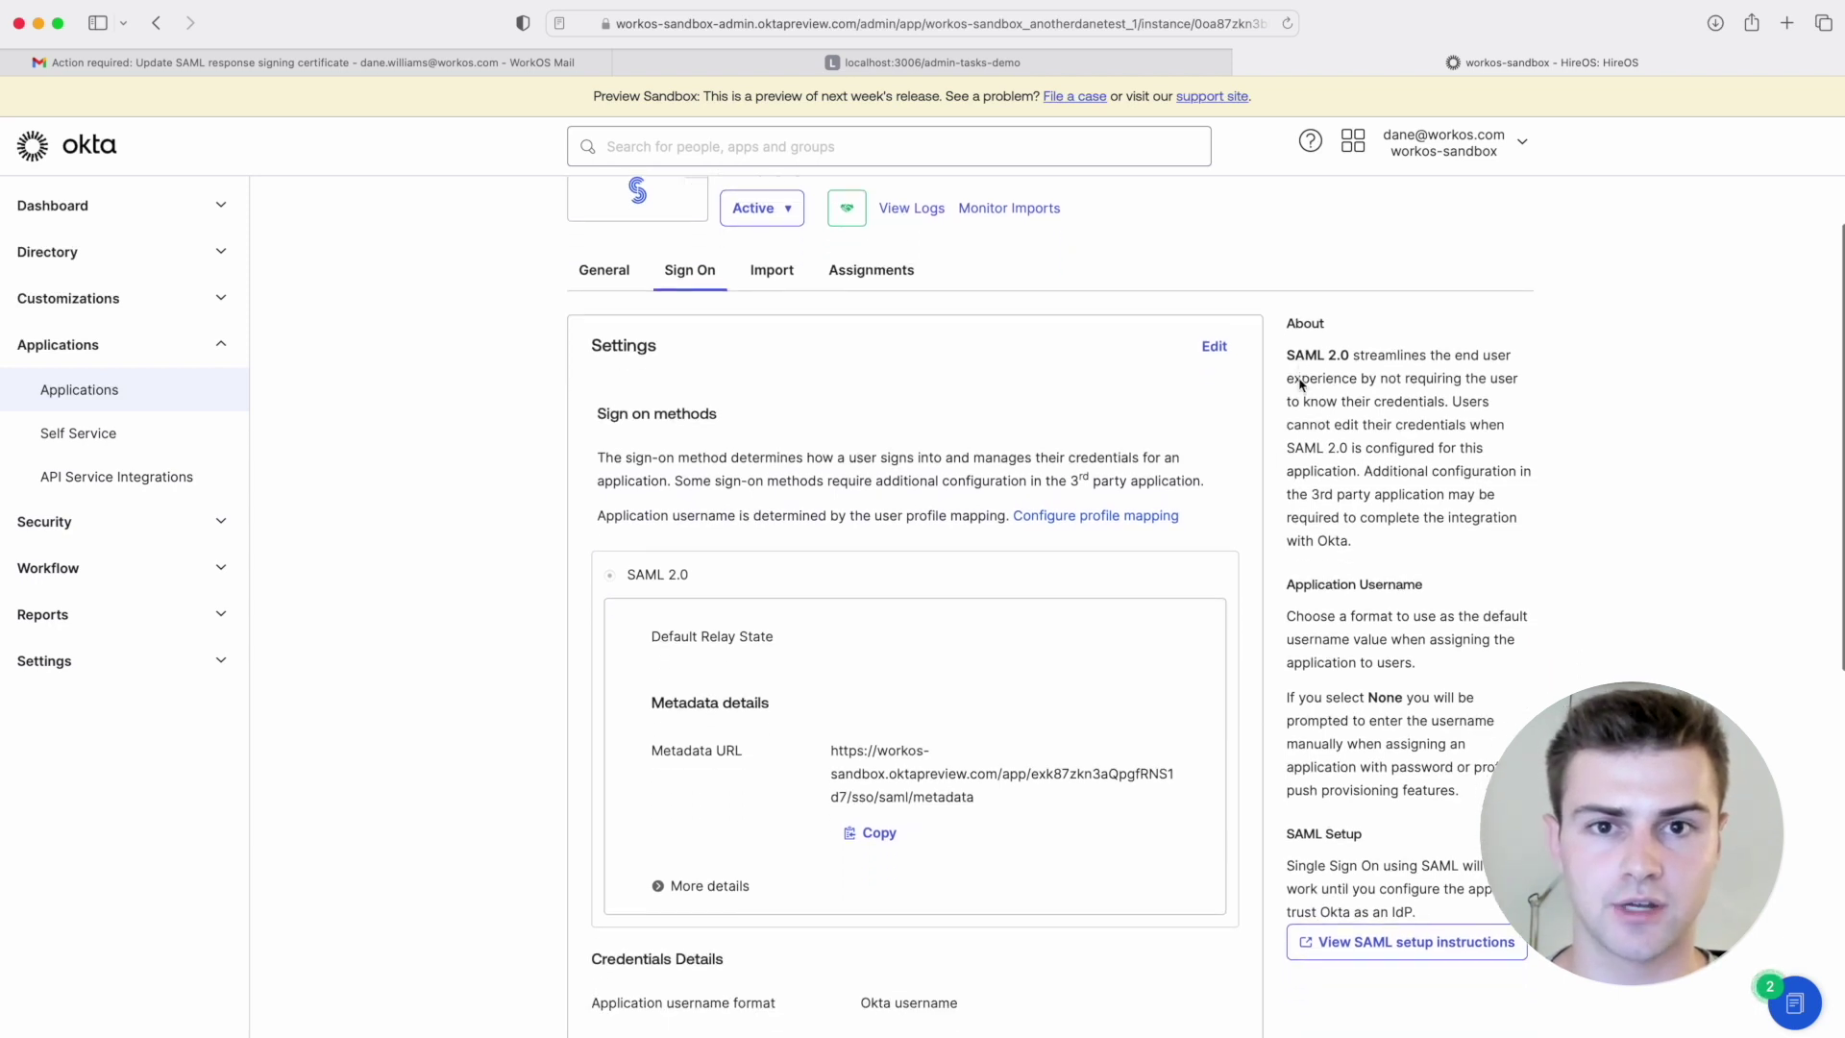
{"action": "scroll", "coordinate": [1299, 379], "scroll_direction": "down", "scroll_amount": 2}
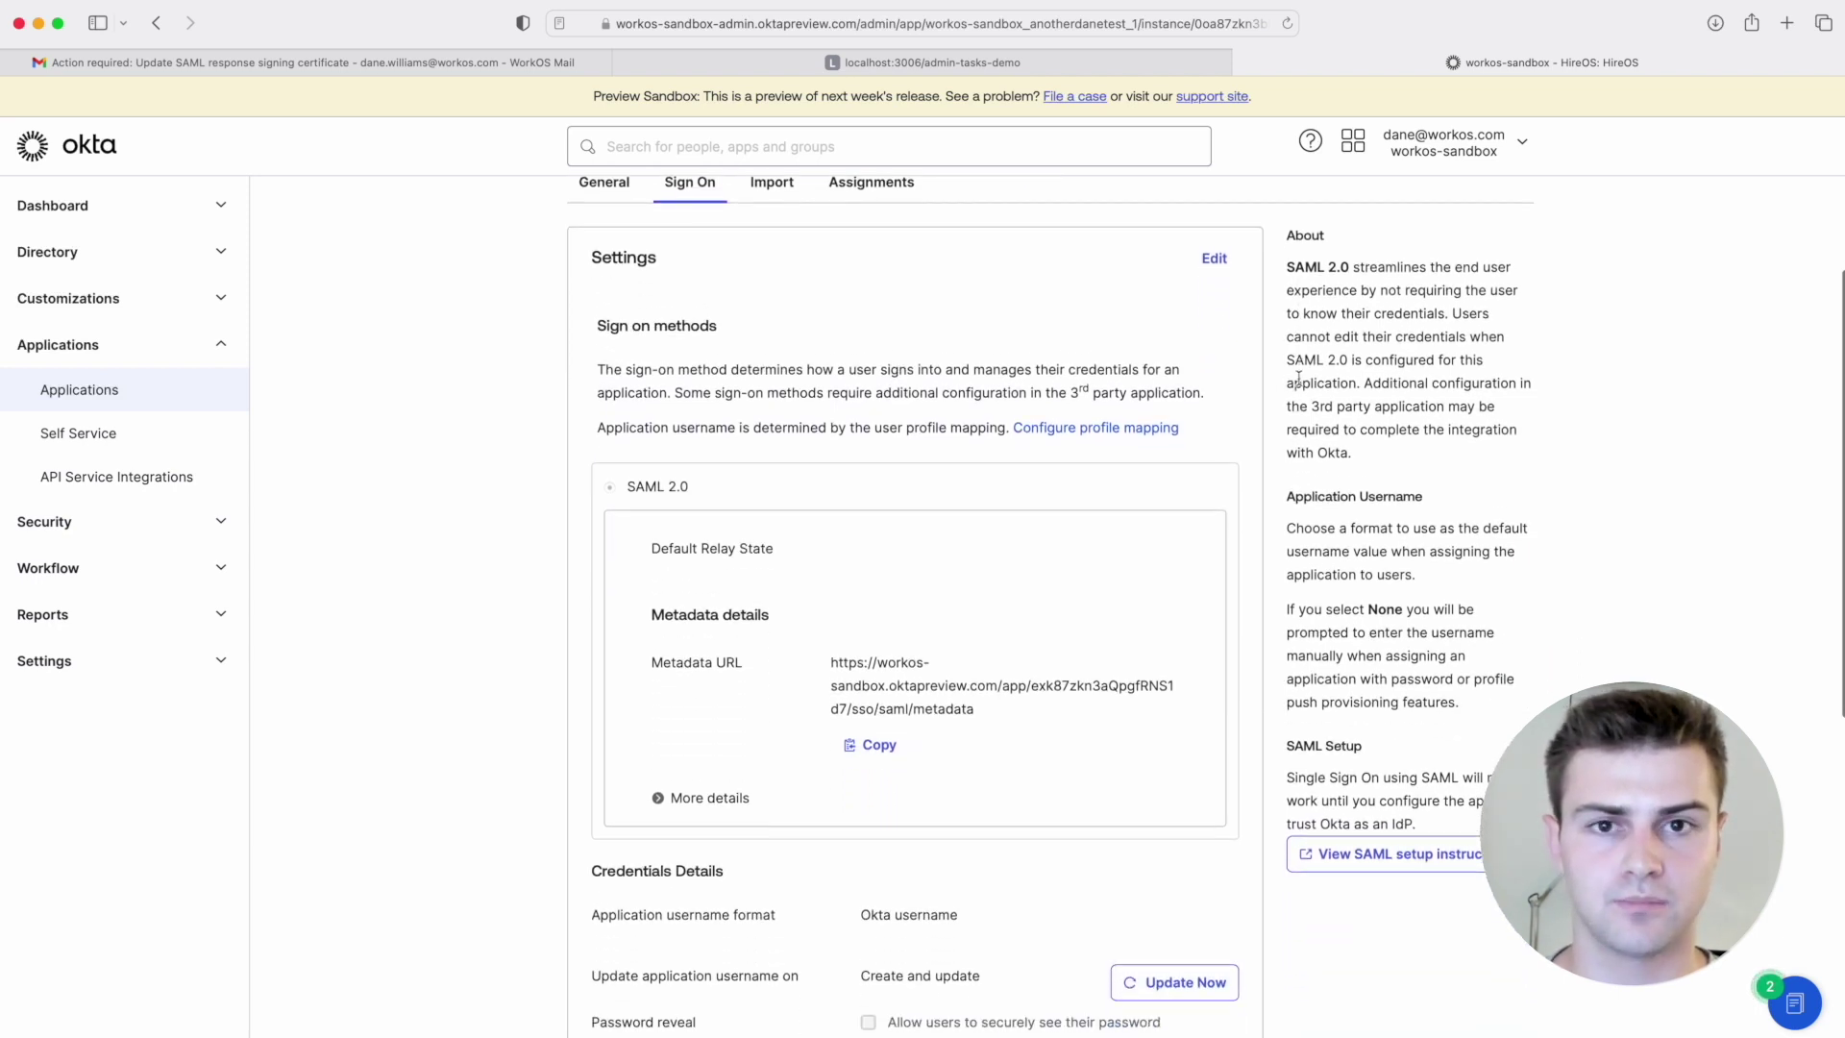
{"action": "left_click", "coordinate": [874, 741]}
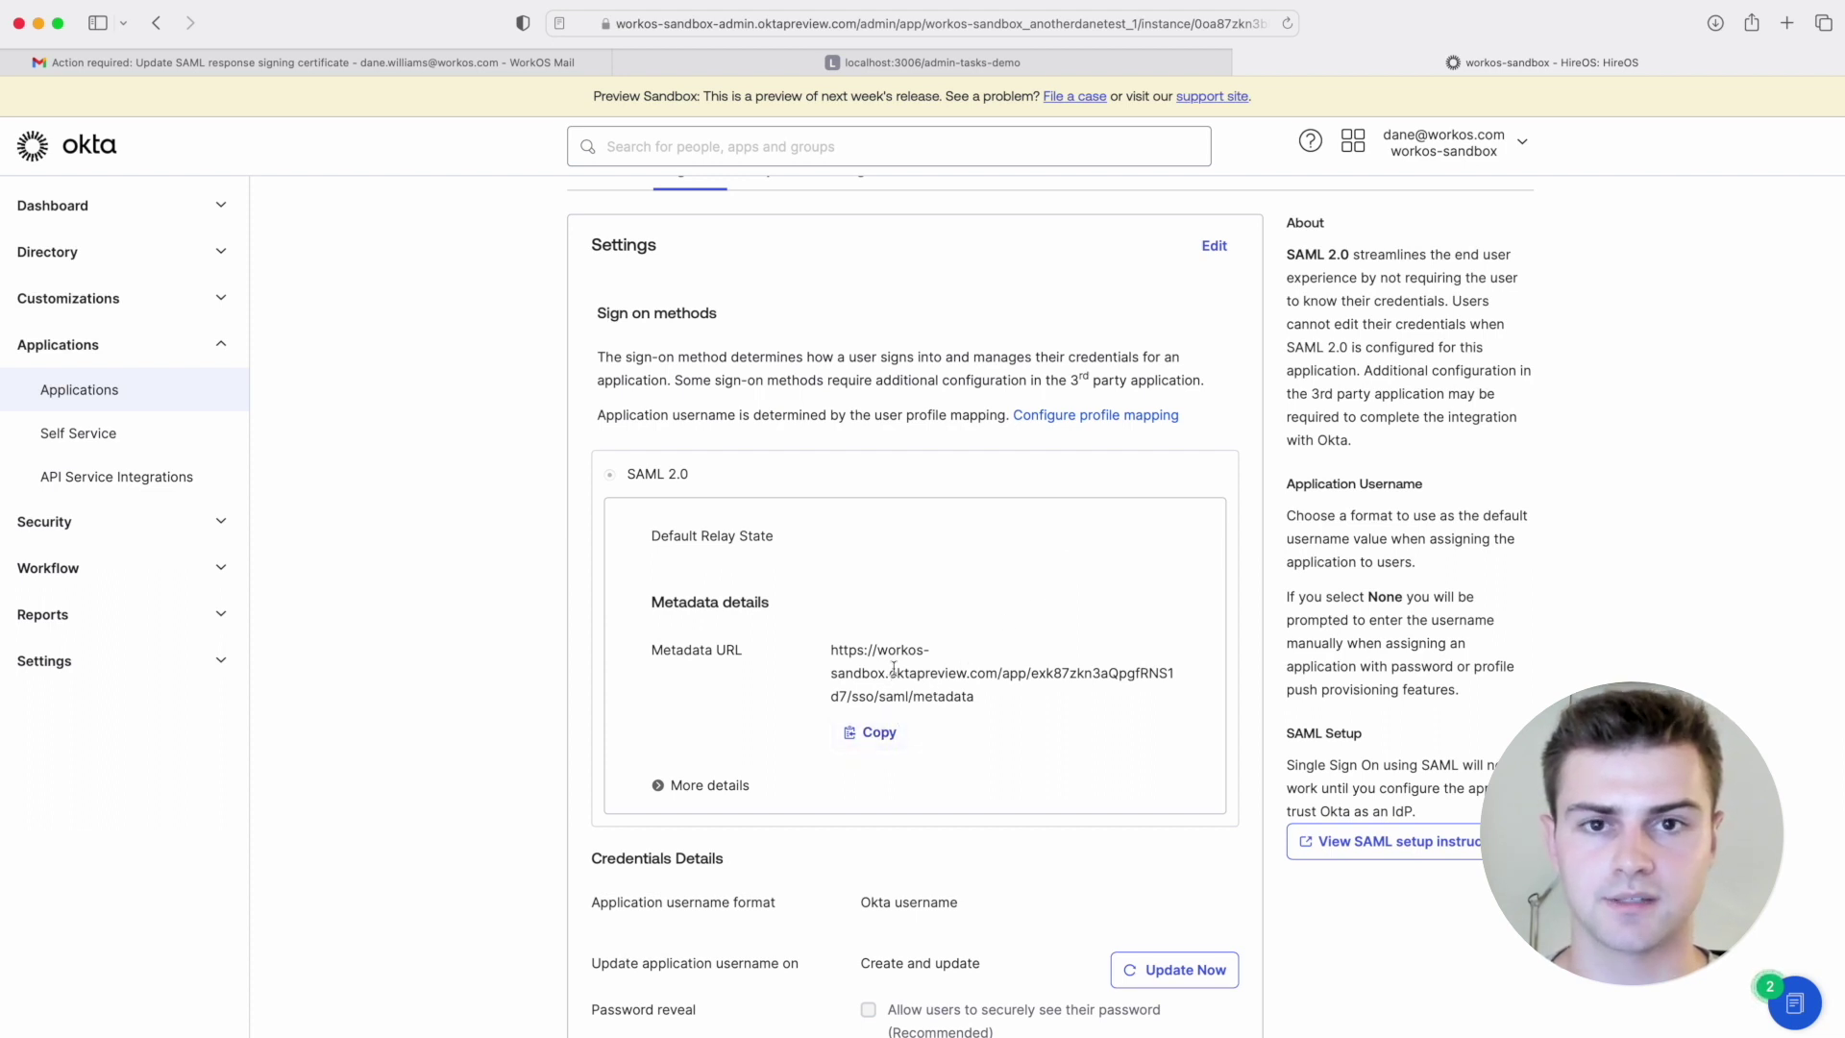
{"action": "left_click", "coordinate": [1024, 69]}
{"action": "left_click", "coordinate": [812, 925]}
{"action": "key", "text": "super+v"}
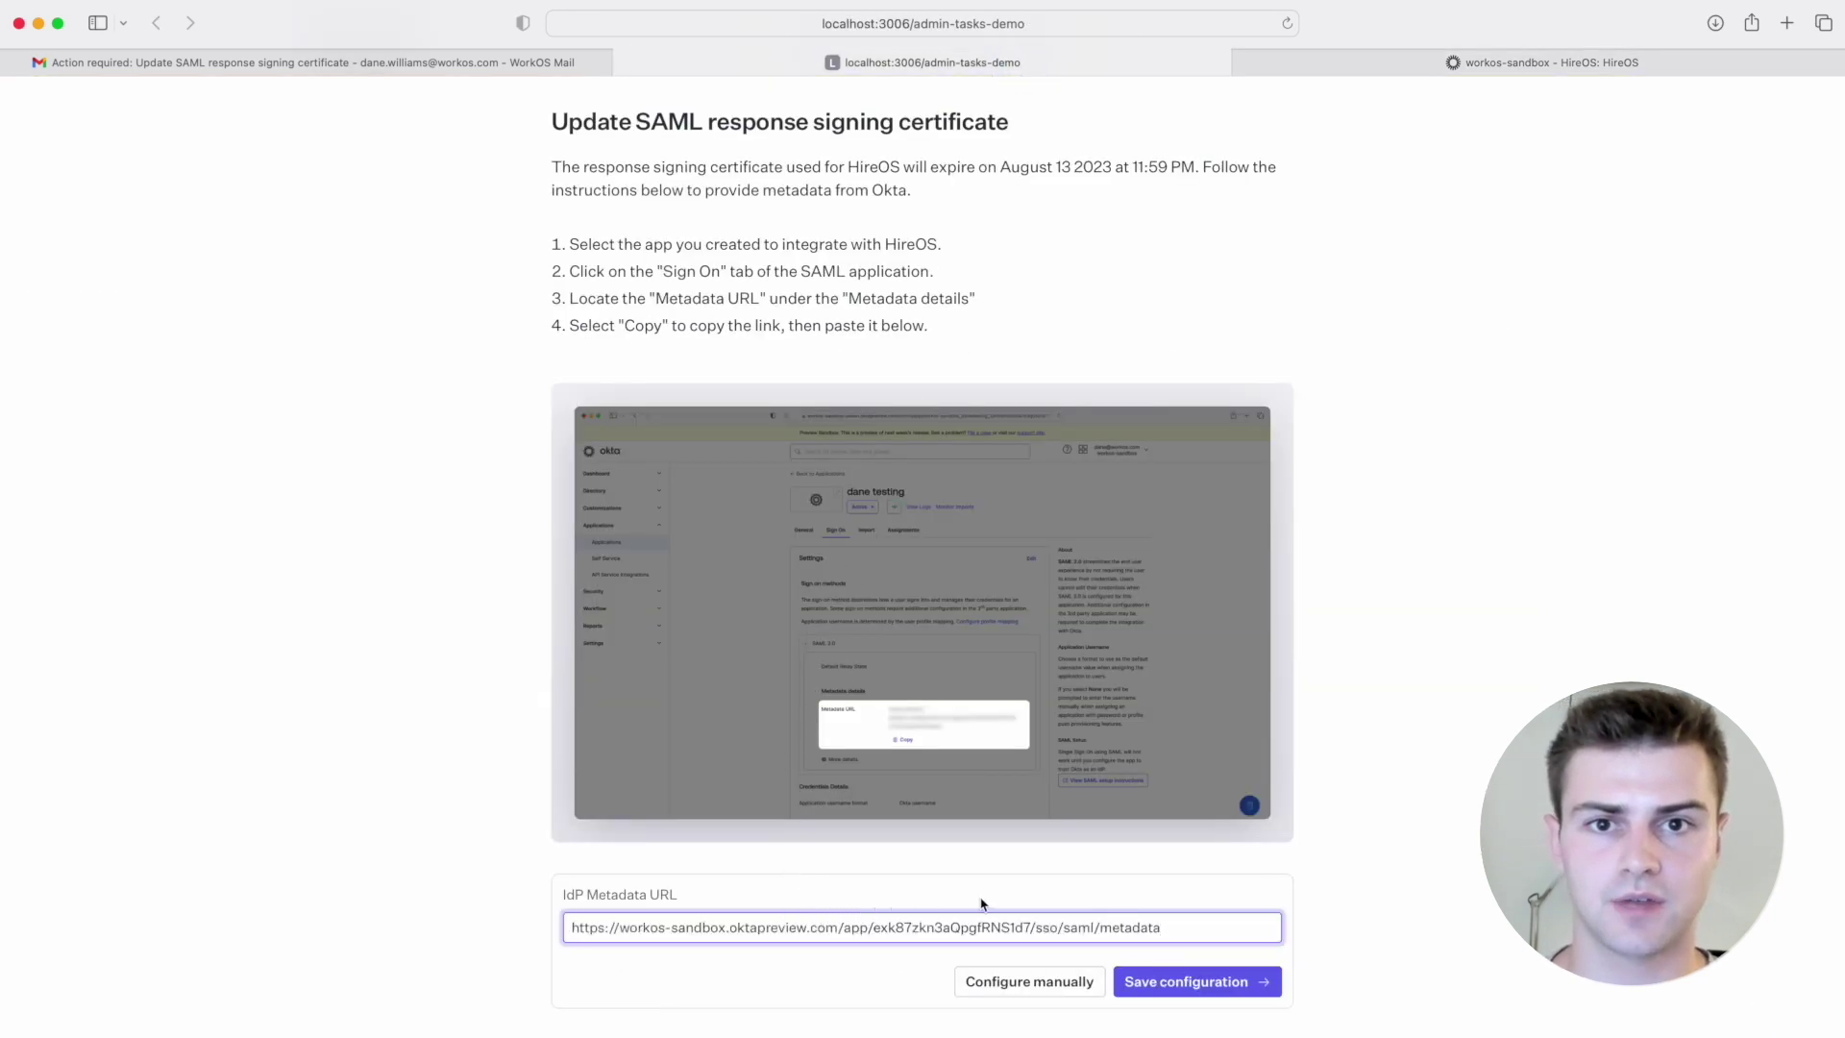
Step: Save the updated metadata configuration and start a test sign-in through Okta
{"action": "left_click", "coordinate": [1190, 980]}
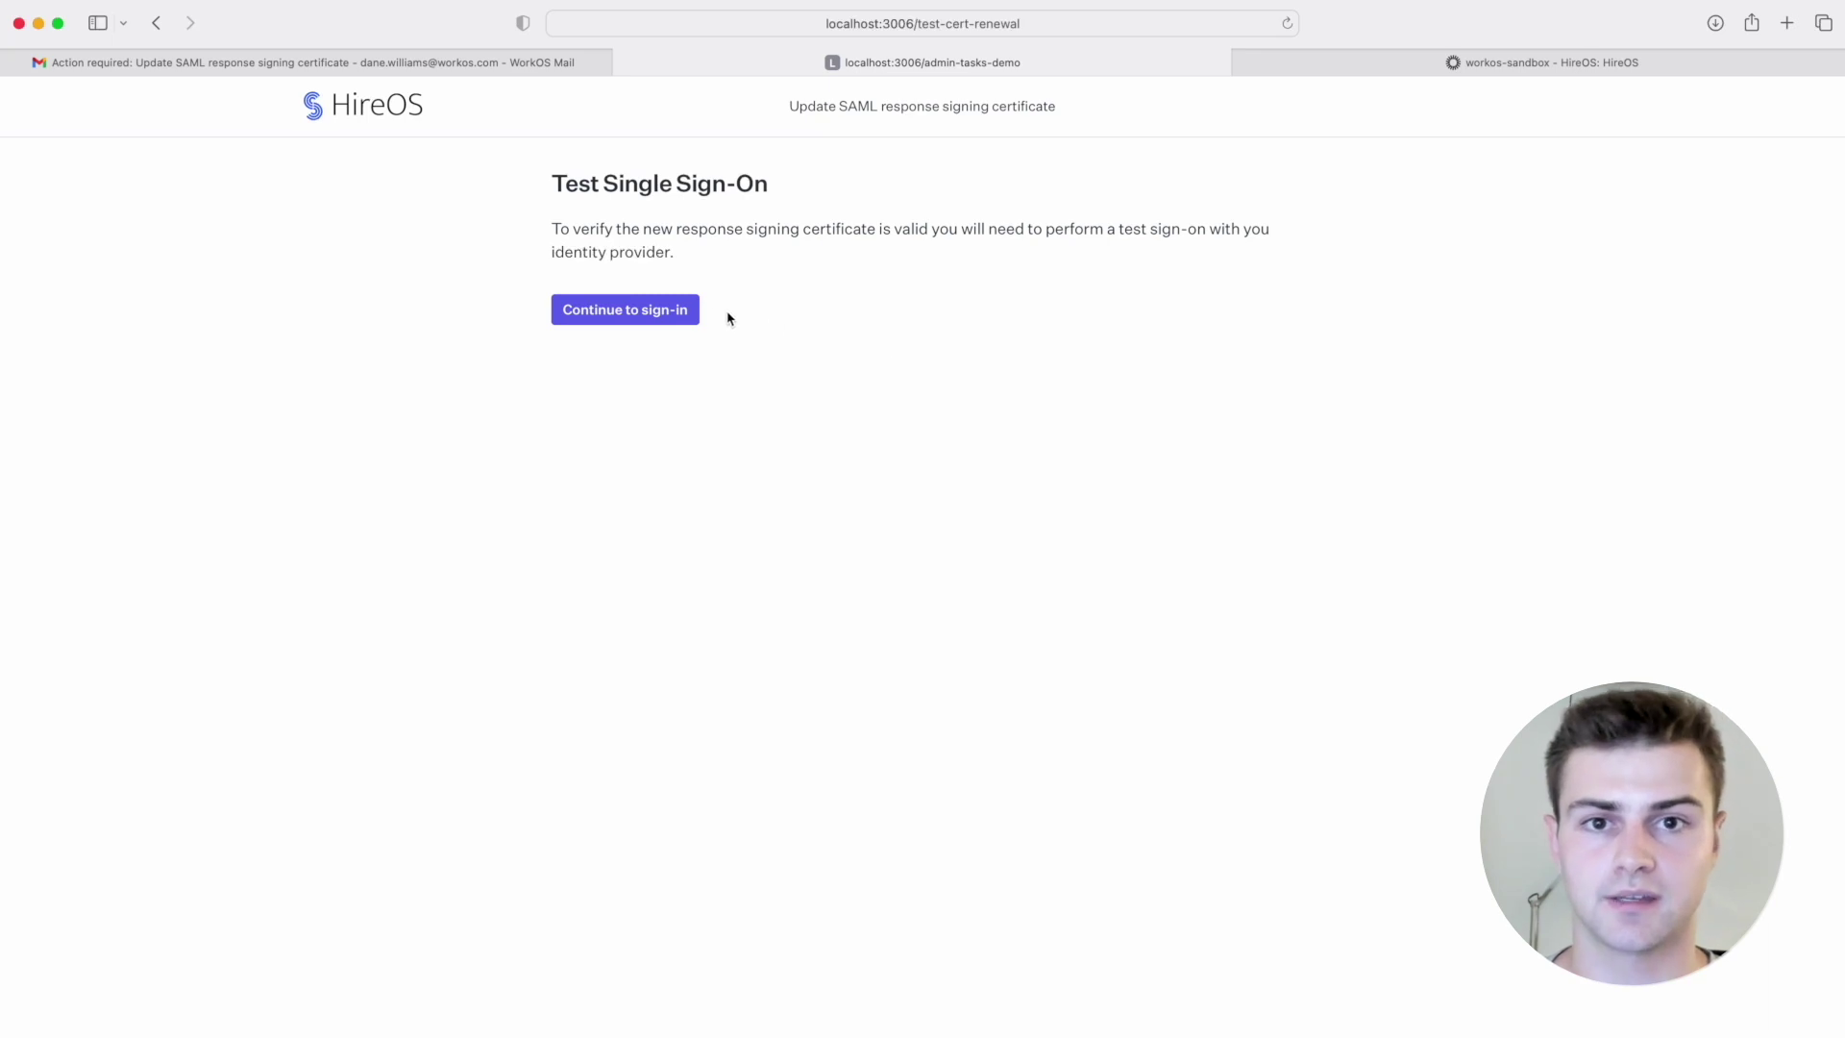
{"action": "left_click", "coordinate": [677, 317]}
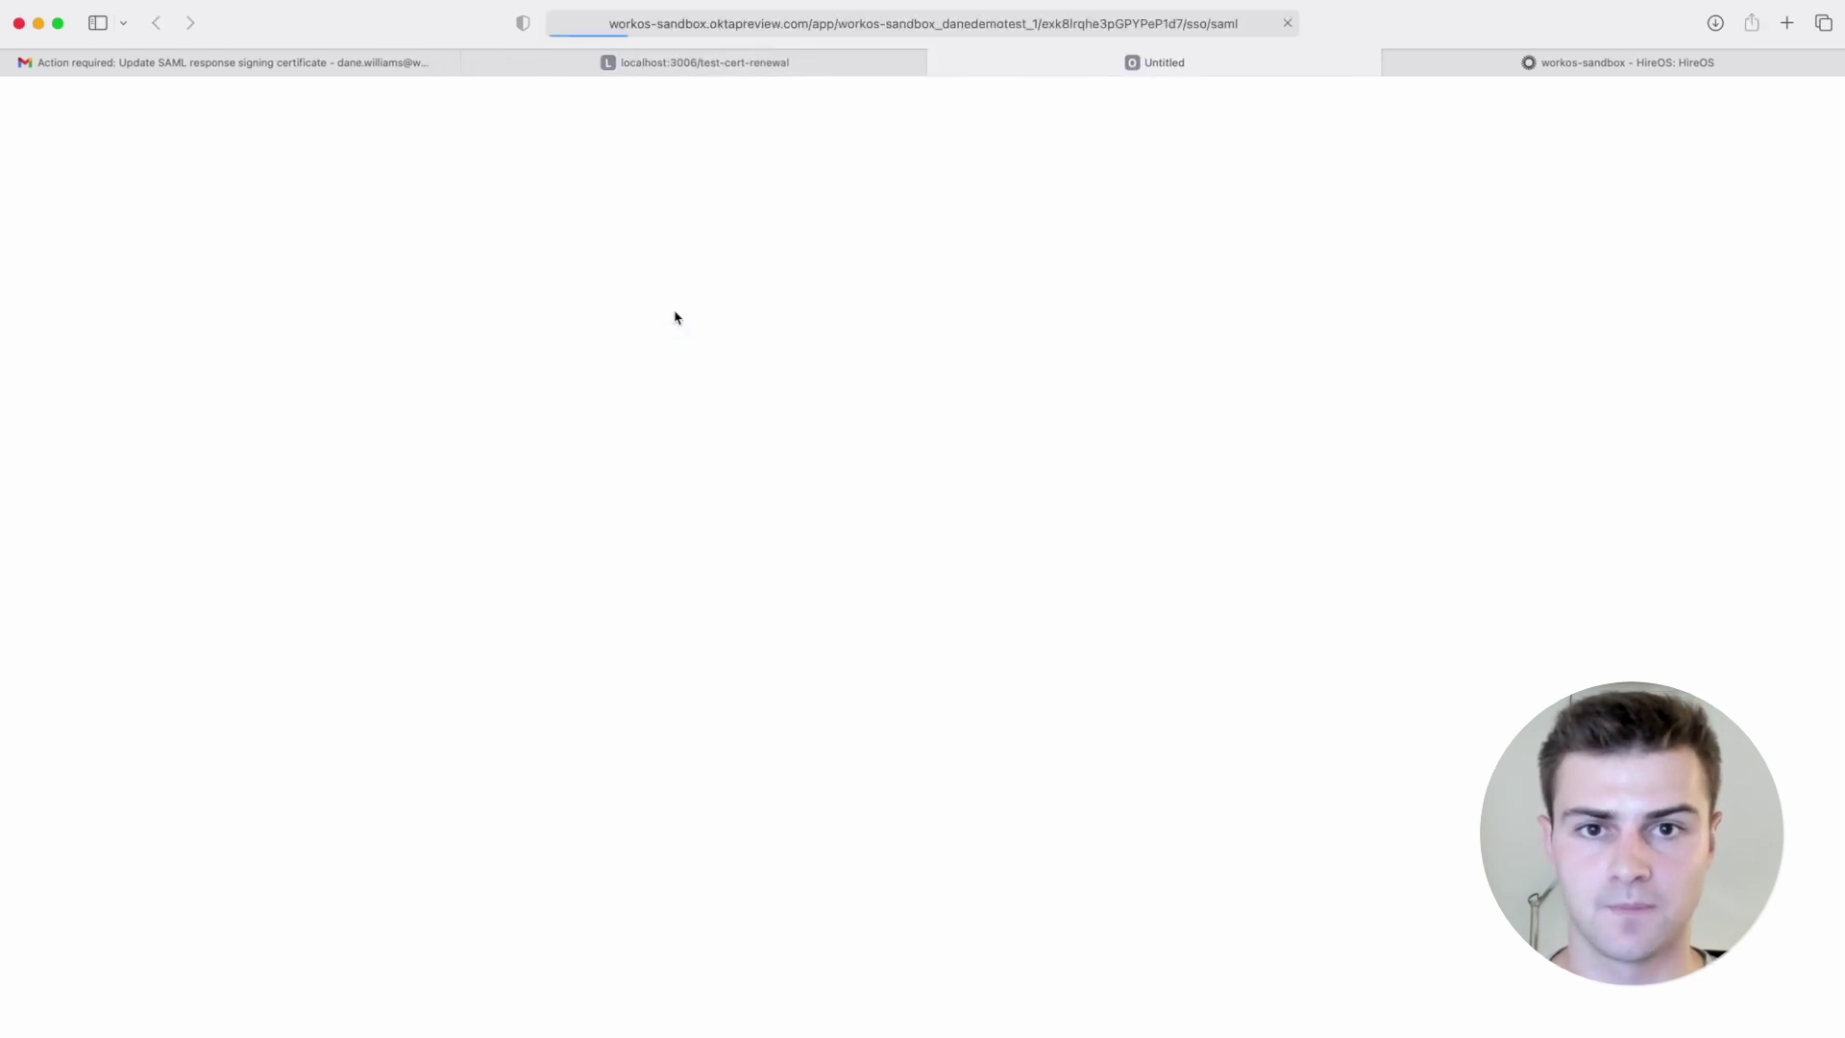